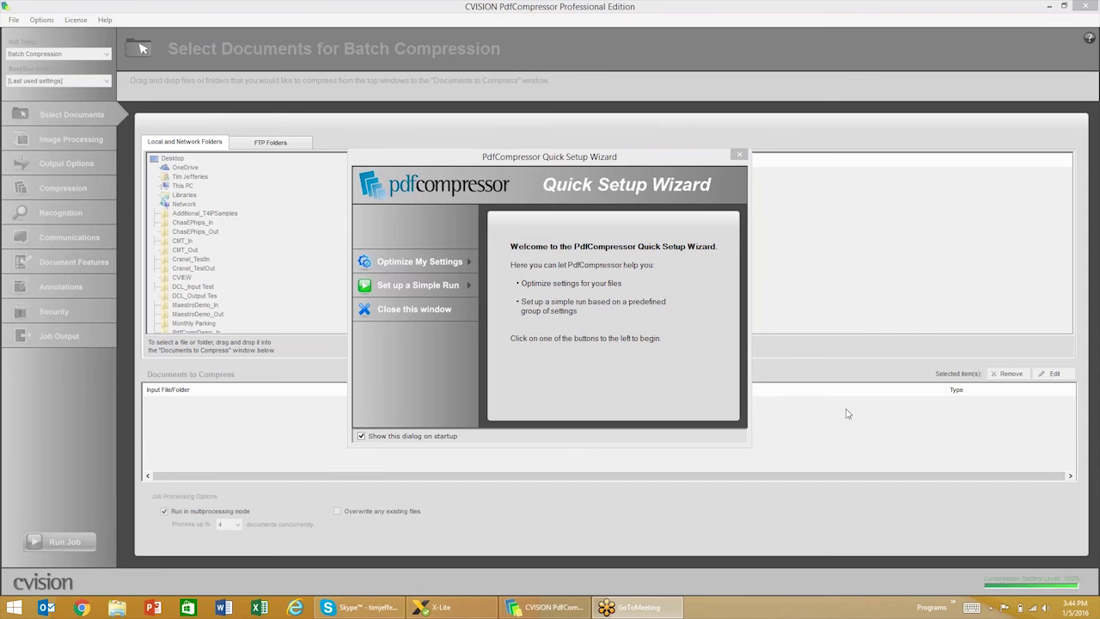
- Preview the Settings Optimizer questions in the Quick Setup Wizard, and abandon the setup to reach the main window
{"action": "left_click", "coordinate": [847, 414]}
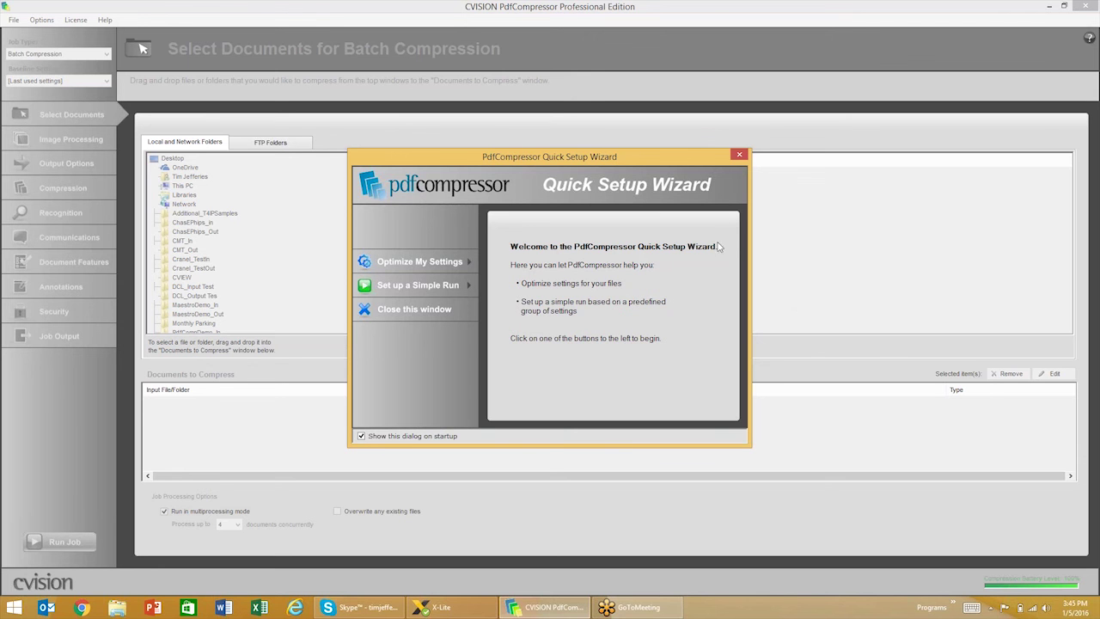
{"action": "left_click", "coordinate": [437, 263]}
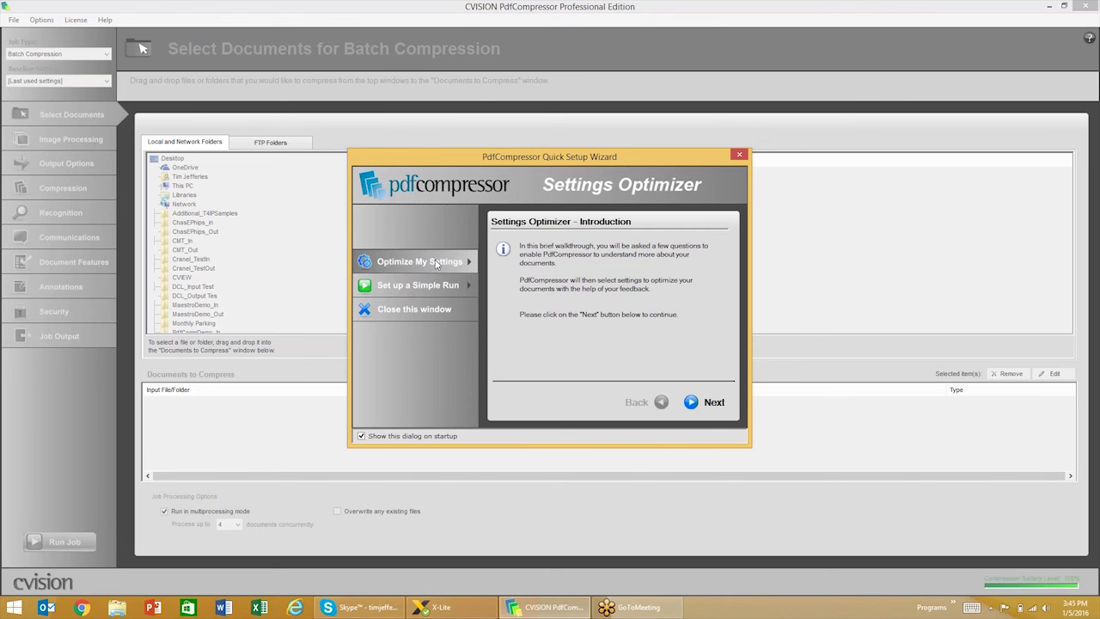
{"action": "left_click", "coordinate": [692, 404]}
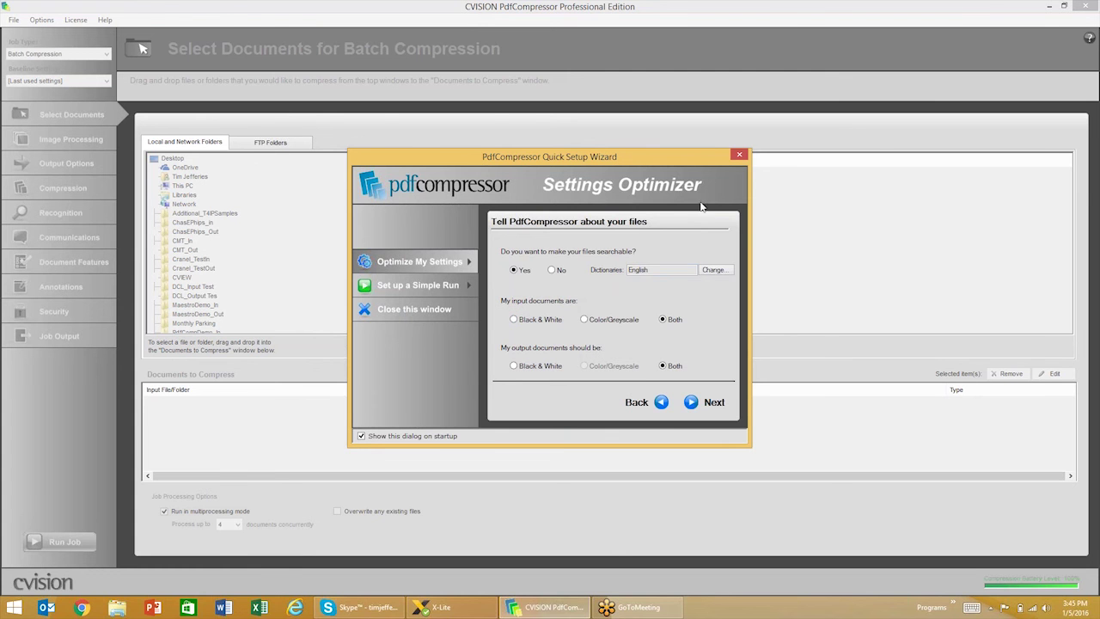
{"action": "left_click", "coordinate": [740, 156]}
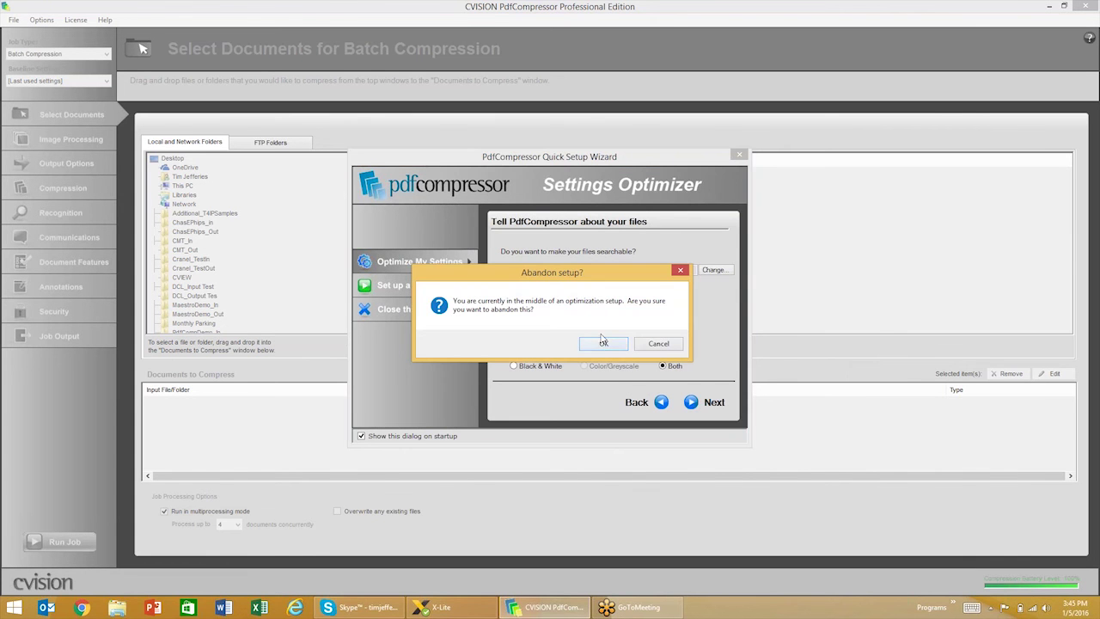
{"action": "left_click", "coordinate": [602, 342]}
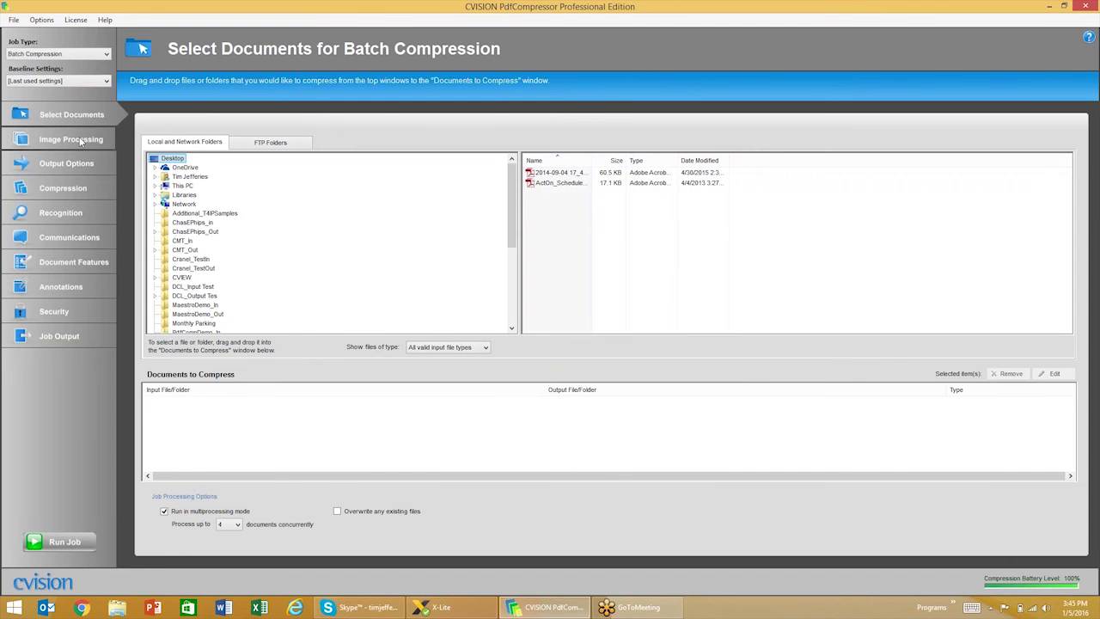
- Review the available job types and the general preprocessing, PDF input processing and cropping options for image processing
{"action": "left_click", "coordinate": [101, 58]}
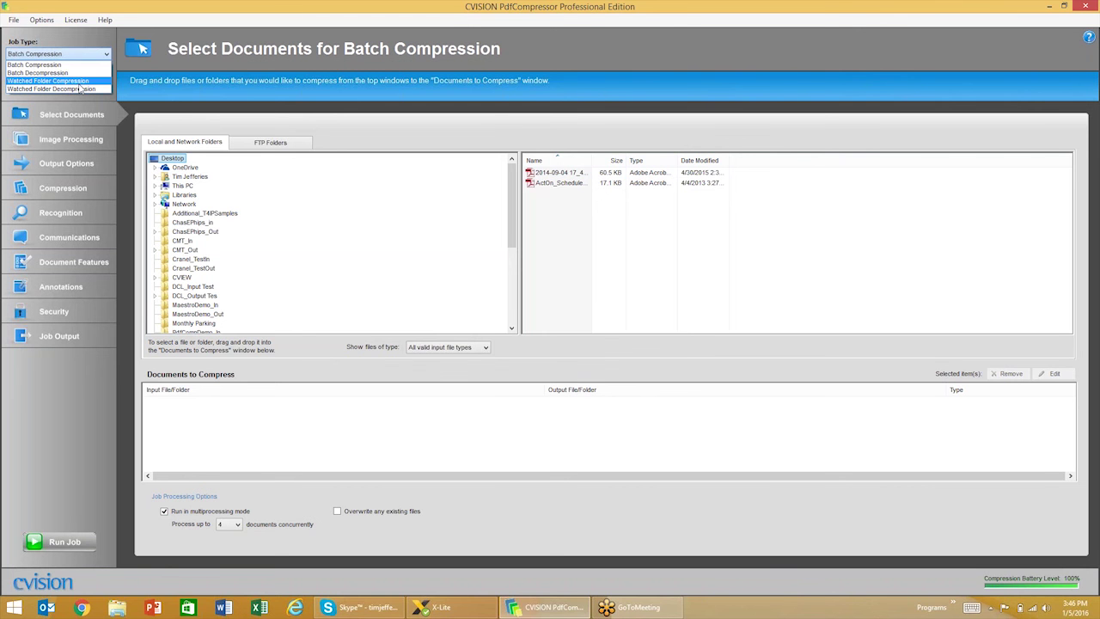
{"action": "left_click", "coordinate": [78, 129]}
{"action": "left_click", "coordinate": [71, 140]}
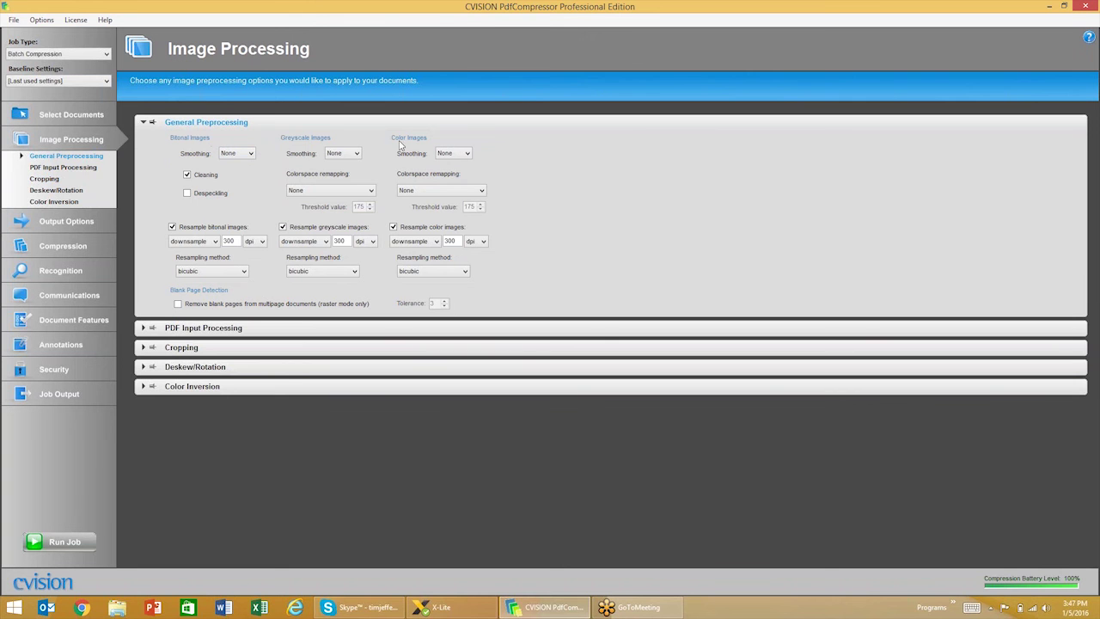
{"action": "left_click", "coordinate": [63, 167]}
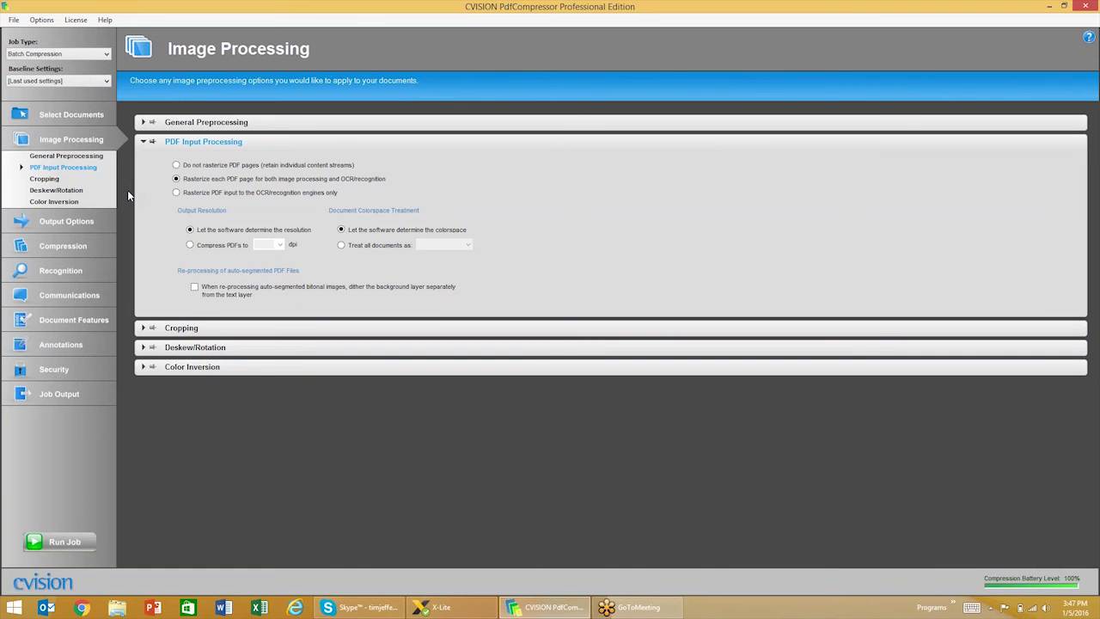
{"action": "left_click", "coordinate": [42, 181]}
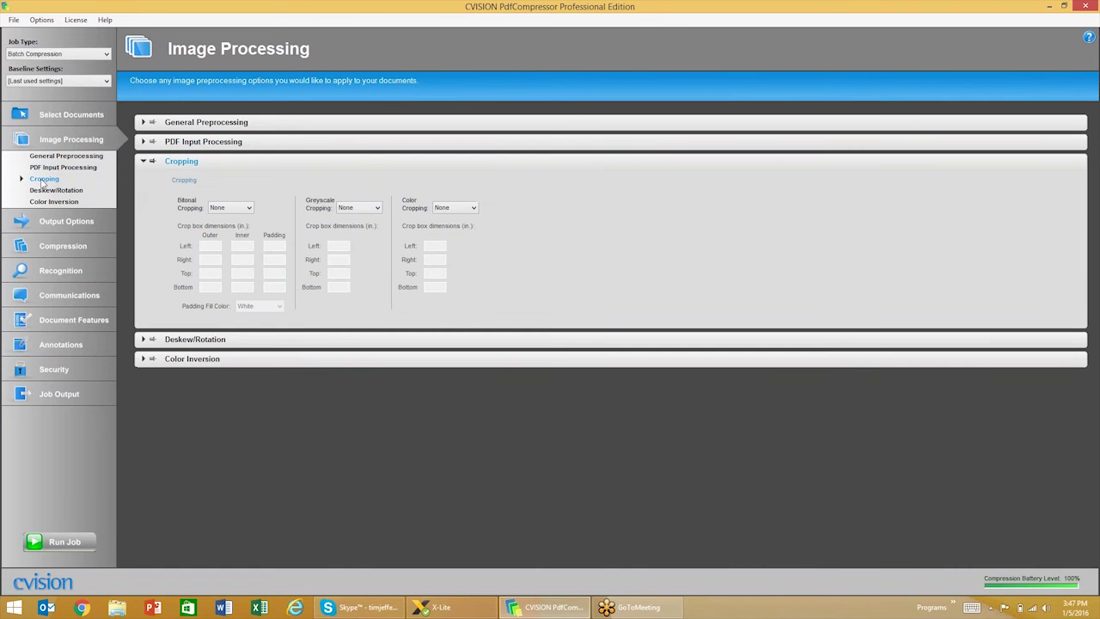
- Set page deskew/rotation to automatically rotate all pages to their readable orientation
{"action": "left_click", "coordinate": [55, 191]}
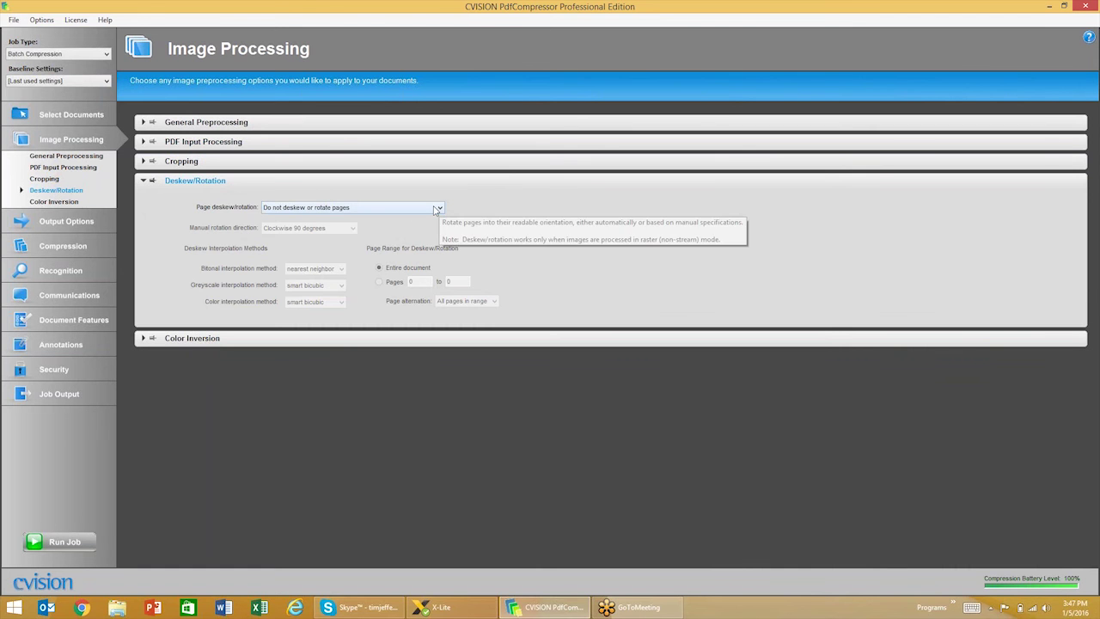
{"action": "left_click", "coordinate": [437, 208]}
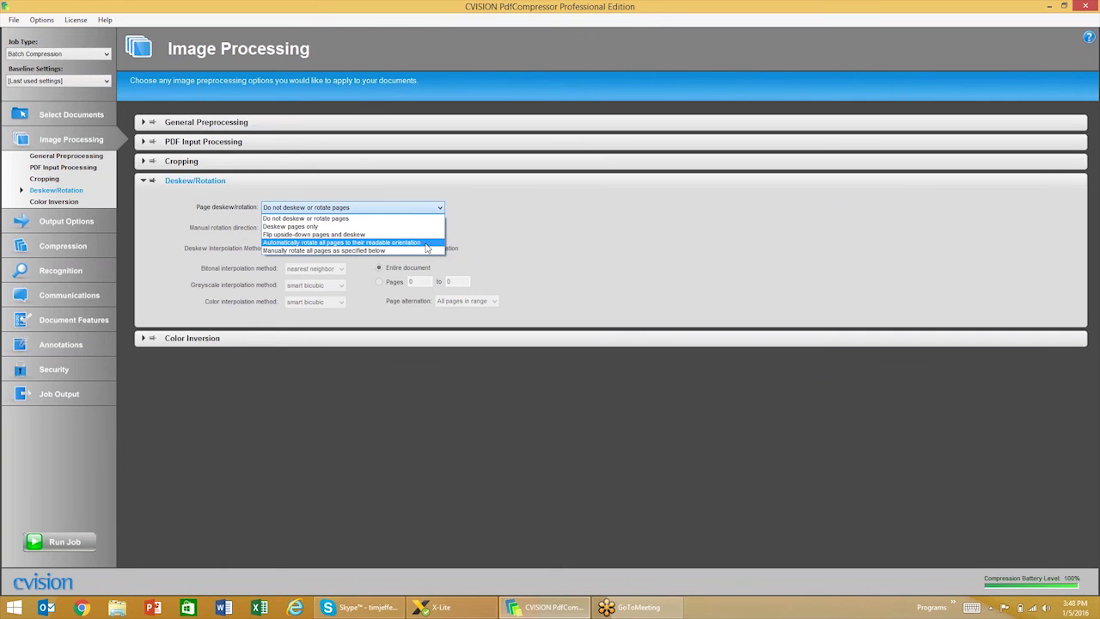
{"action": "left_click", "coordinate": [427, 244]}
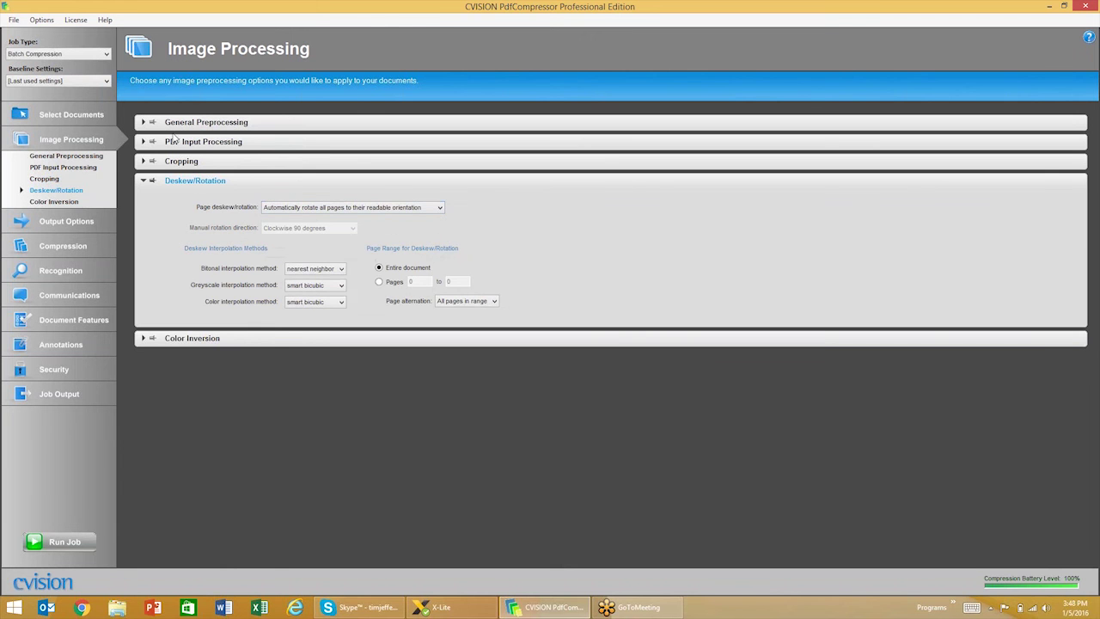
- Examine the color inversion settings and the PDF versions available in the general output options
{"action": "left_click", "coordinate": [66, 203]}
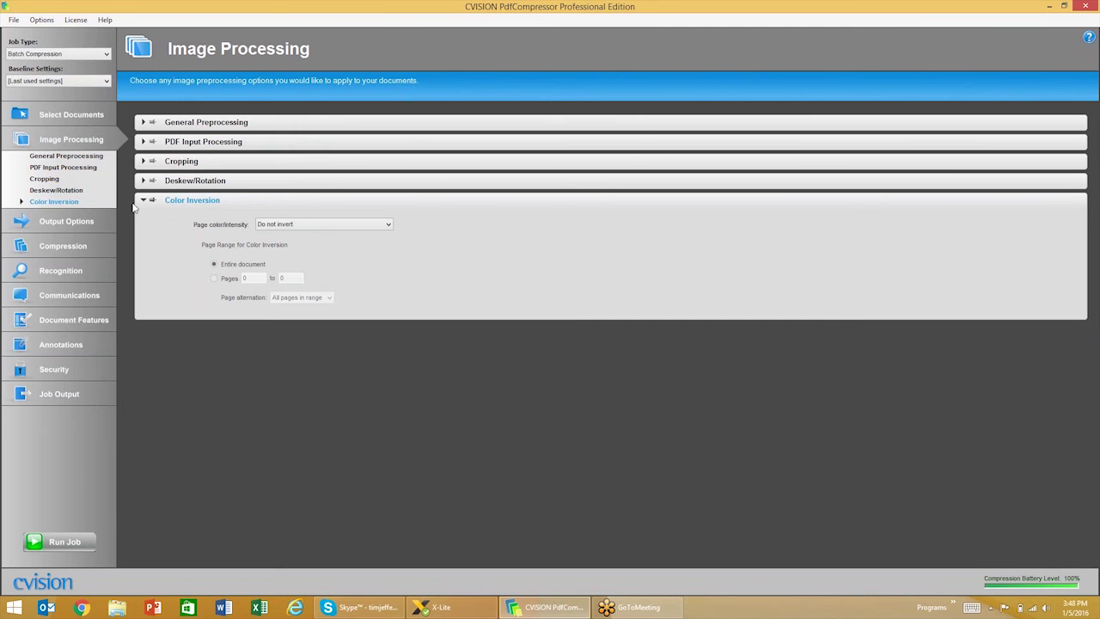
{"action": "left_click", "coordinate": [72, 221]}
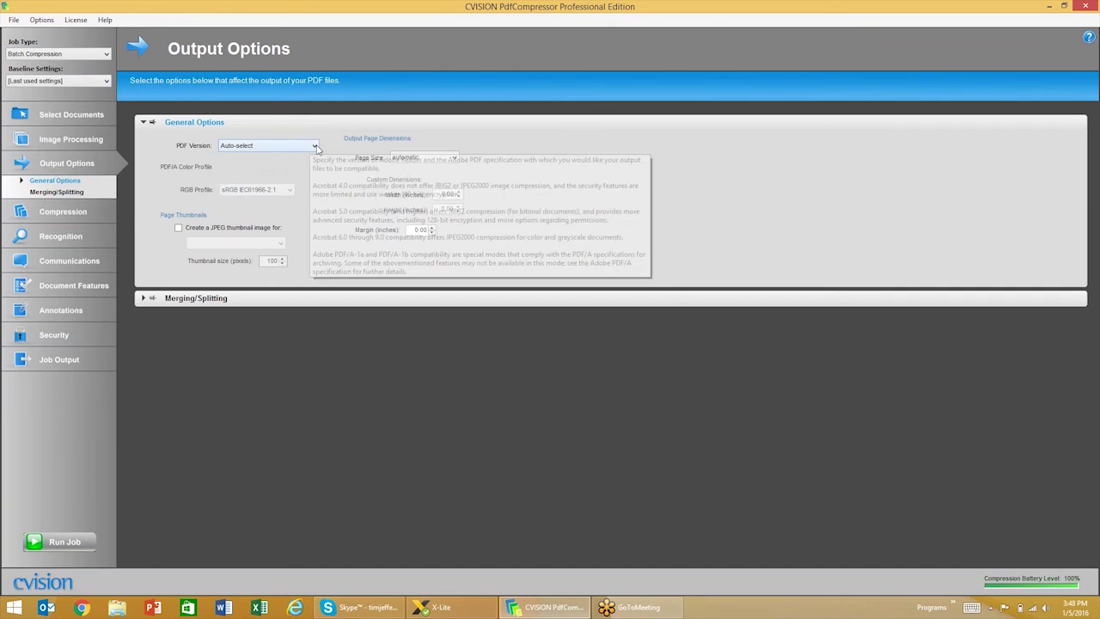
{"action": "left_click", "coordinate": [316, 147]}
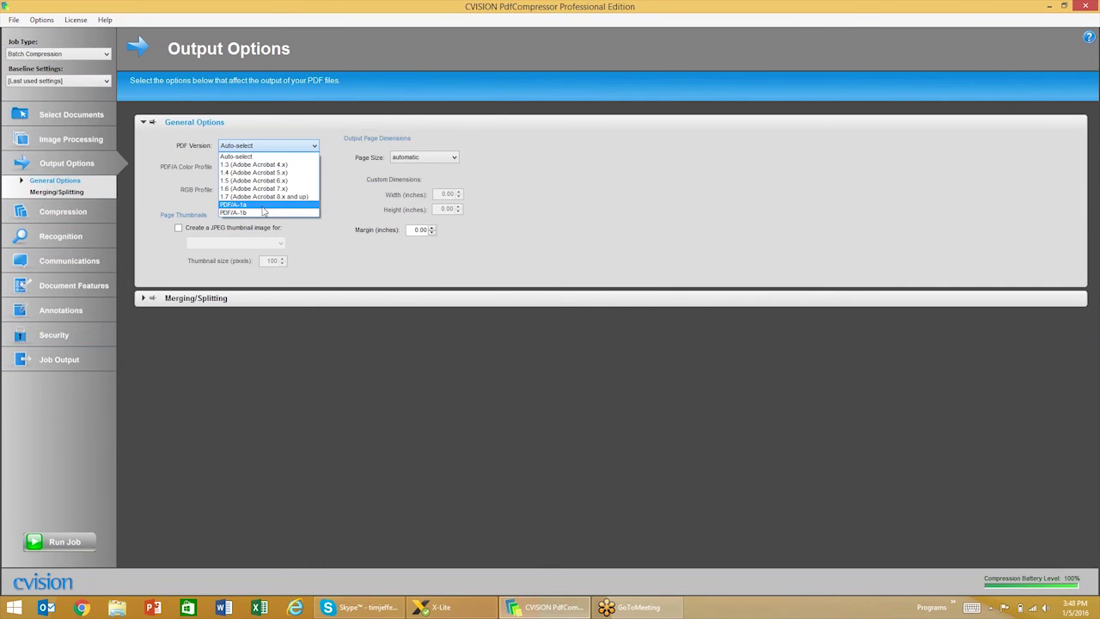
{"action": "left_click", "coordinate": [338, 241]}
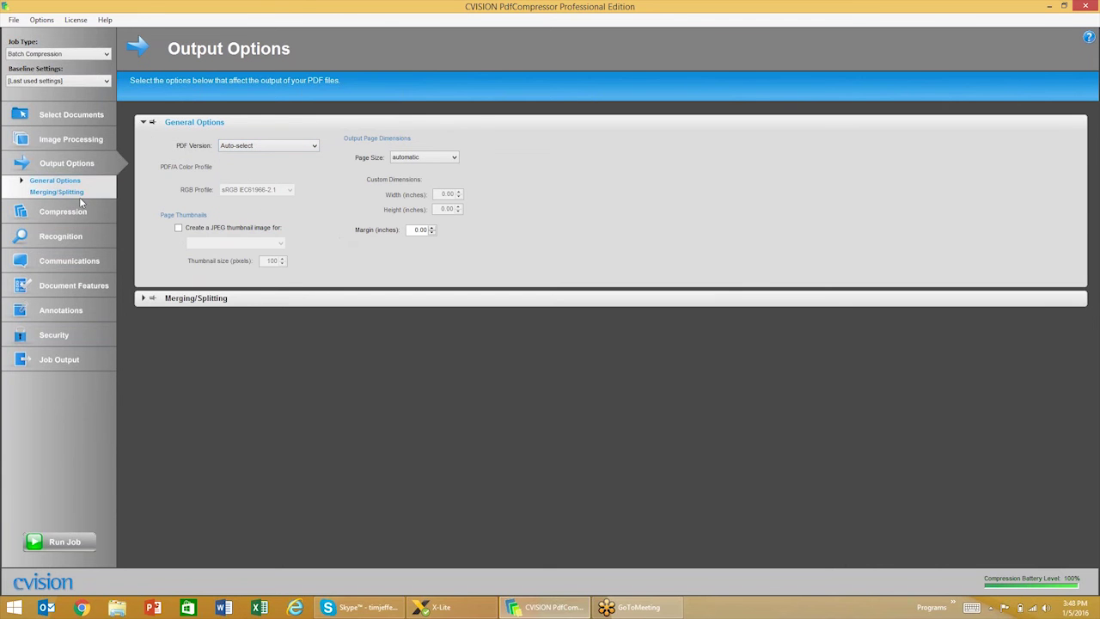
- Try out splitting multipage files every 1 page in the merging/splitting options, and turn it back off
{"action": "left_click", "coordinate": [56, 191]}
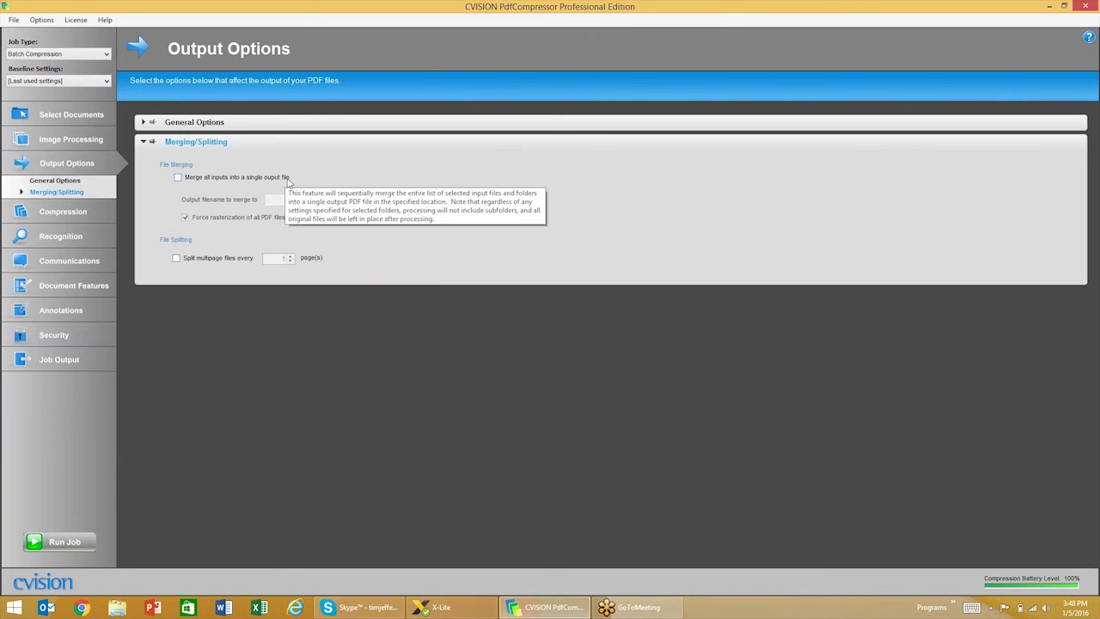
{"action": "left_click", "coordinate": [177, 259]}
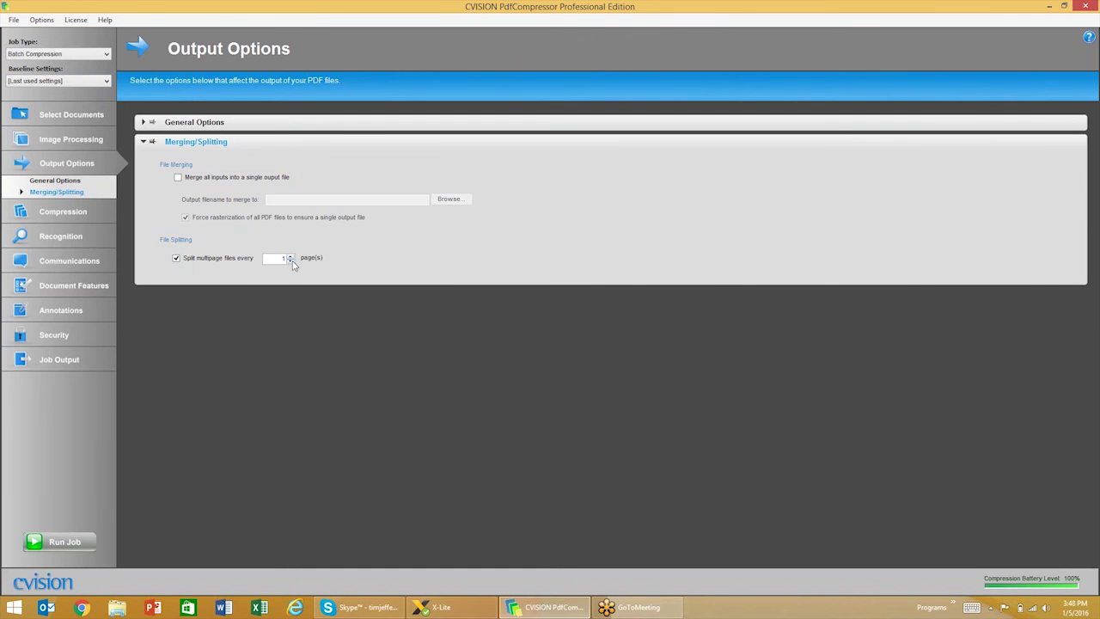
{"action": "left_click", "coordinate": [200, 260]}
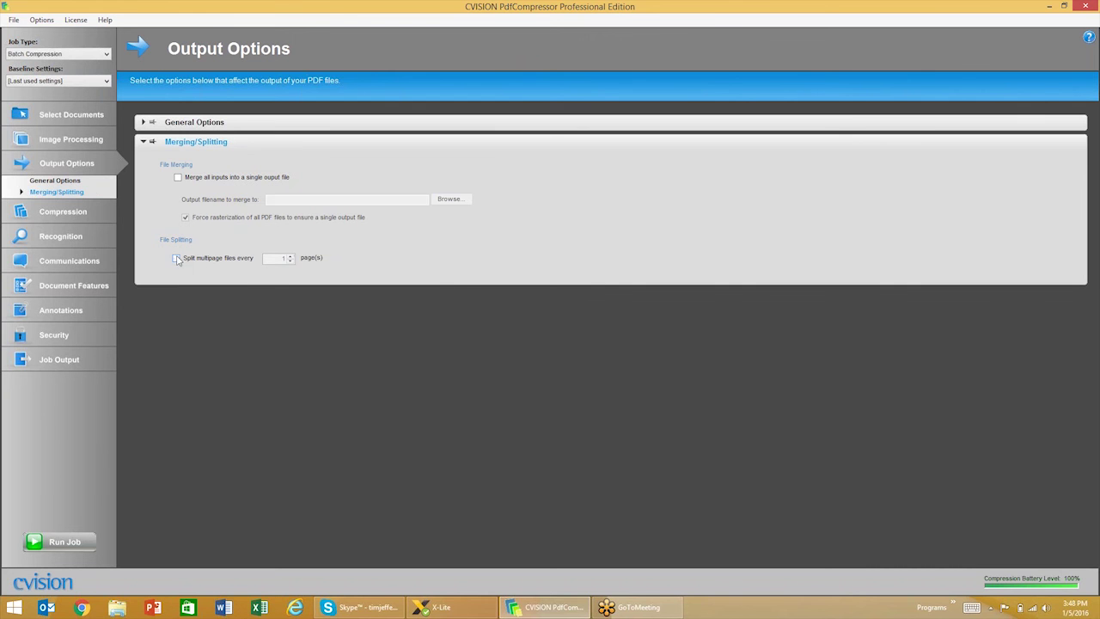
- Examine the auto-segmentation, bitonal, greyscale, color and general compression settings, including the choices of color compression filter
{"action": "left_click", "coordinate": [67, 214]}
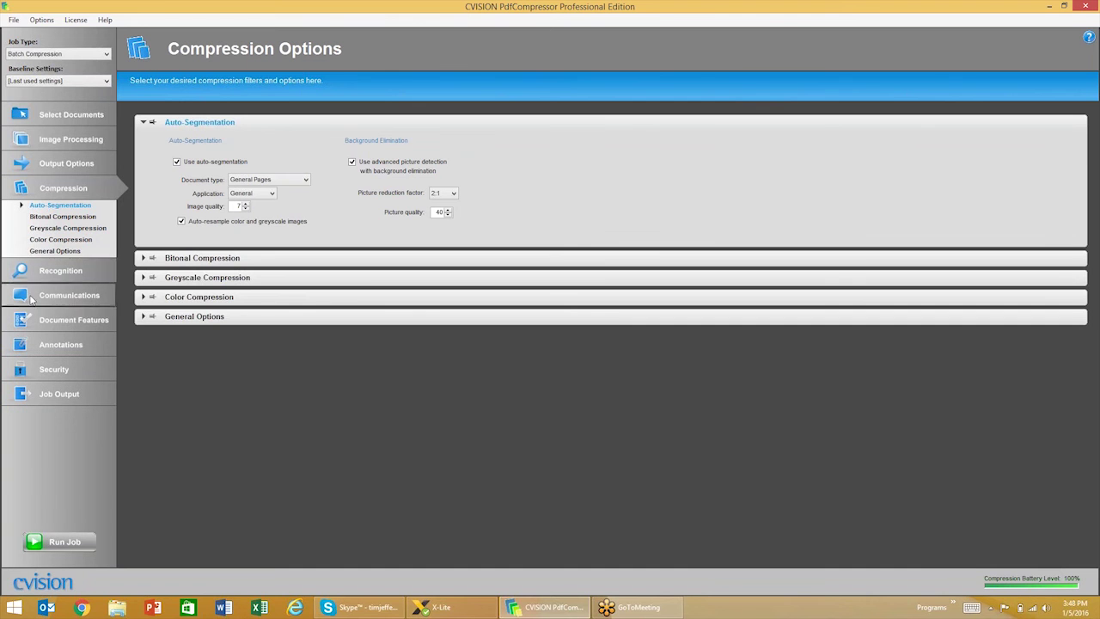
{"action": "left_click", "coordinate": [67, 222]}
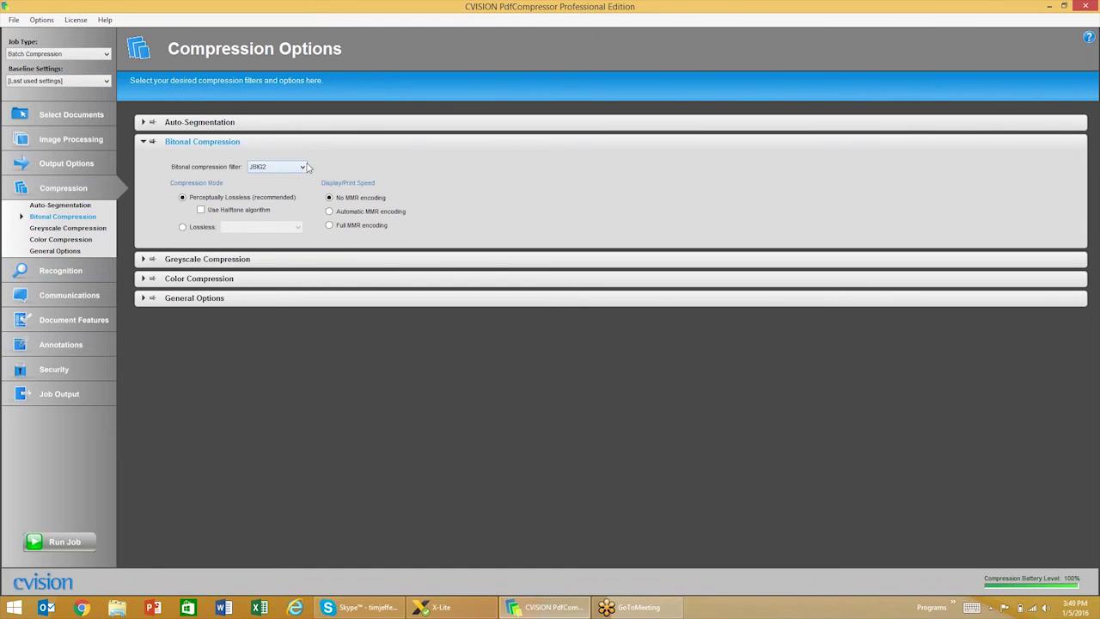
{"action": "left_click", "coordinate": [79, 229]}
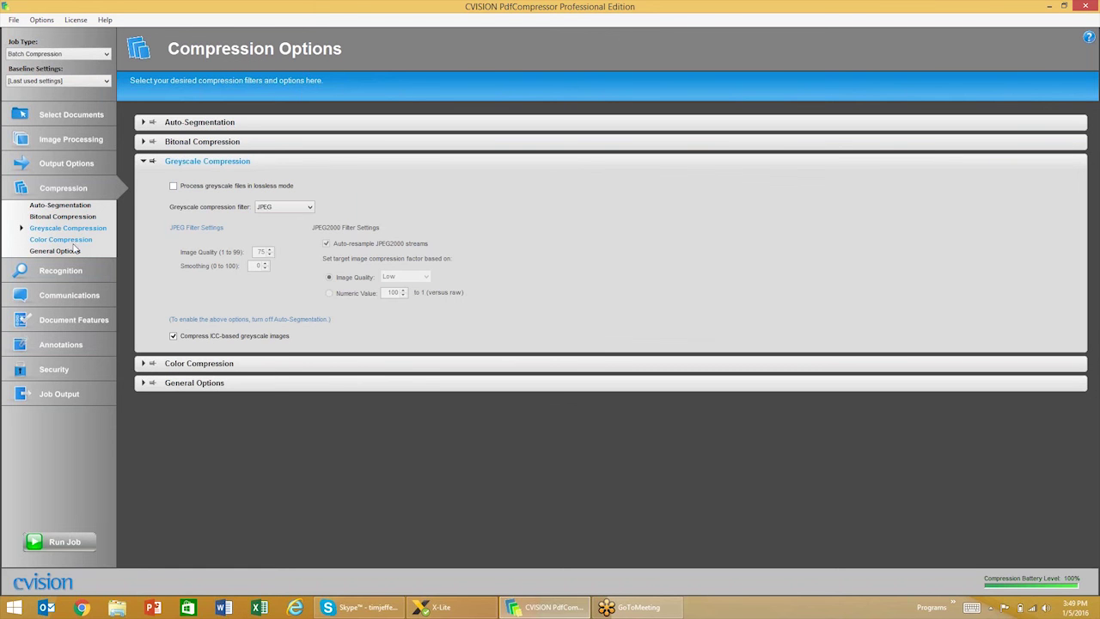
{"action": "left_click", "coordinate": [76, 240]}
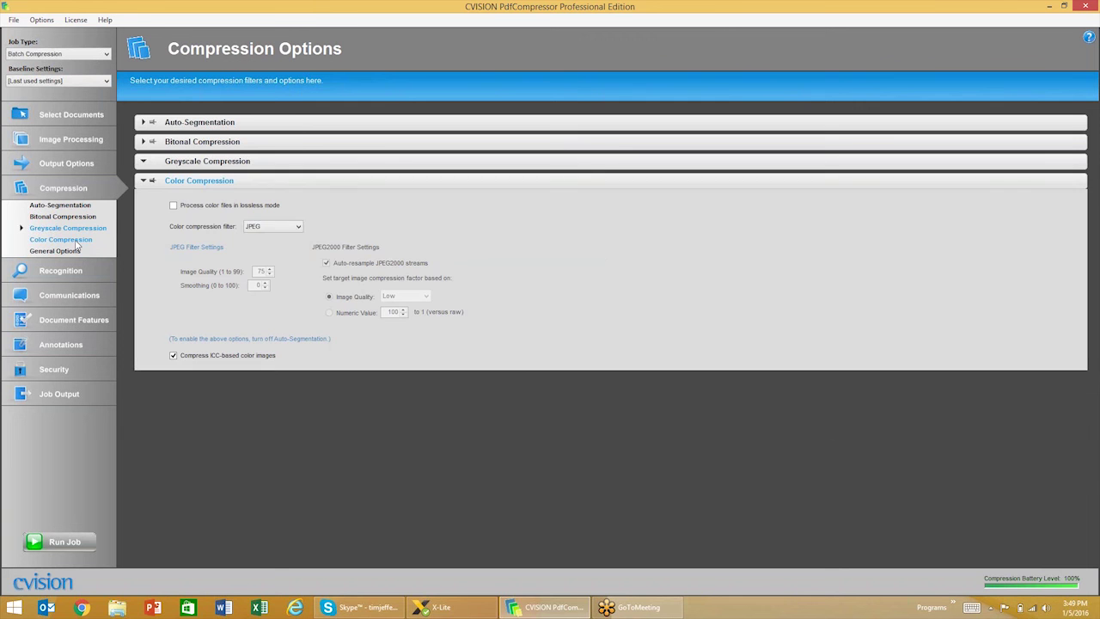
{"action": "left_click", "coordinate": [298, 227]}
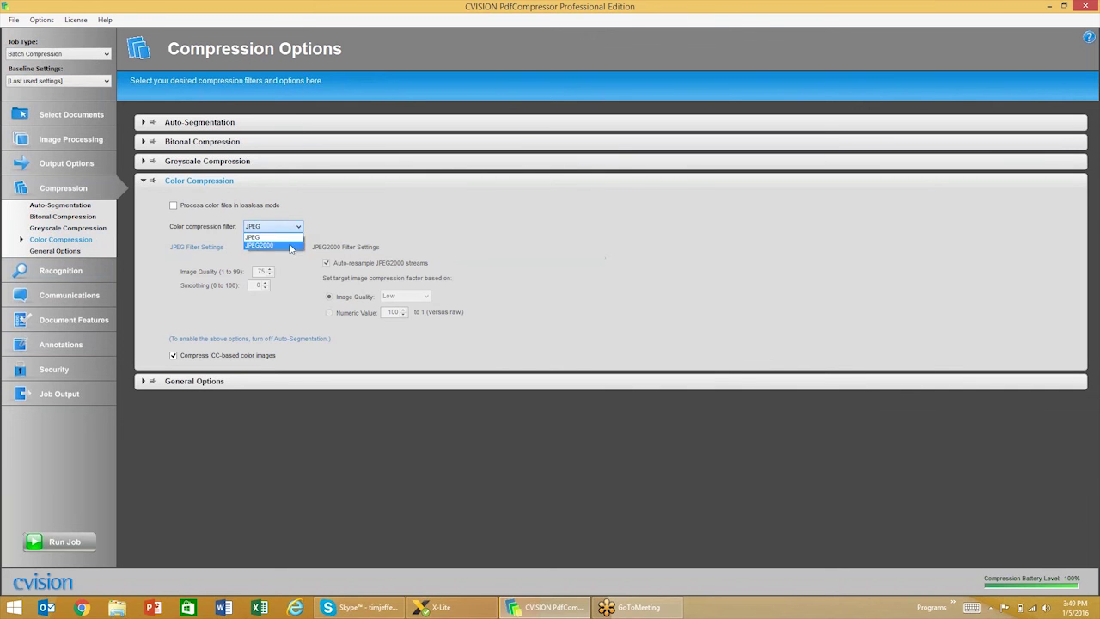
{"action": "left_click", "coordinate": [99, 215]}
{"action": "left_click", "coordinate": [79, 250]}
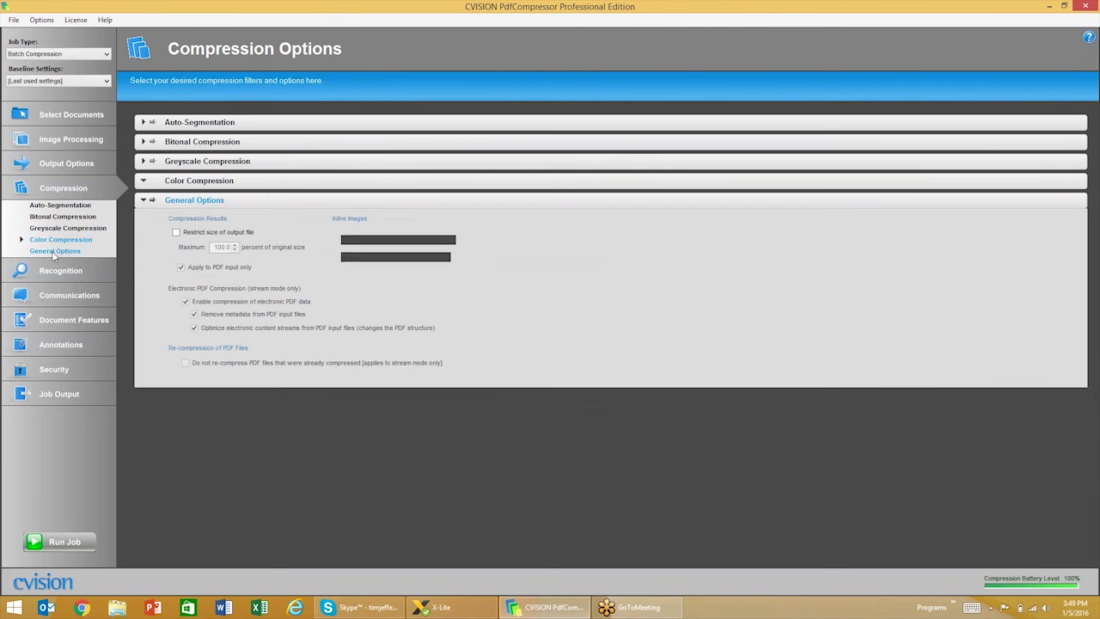
- Review the OCR recognition settings, the selectable language dictionaries and the advanced analysis options
{"action": "left_click", "coordinate": [77, 271]}
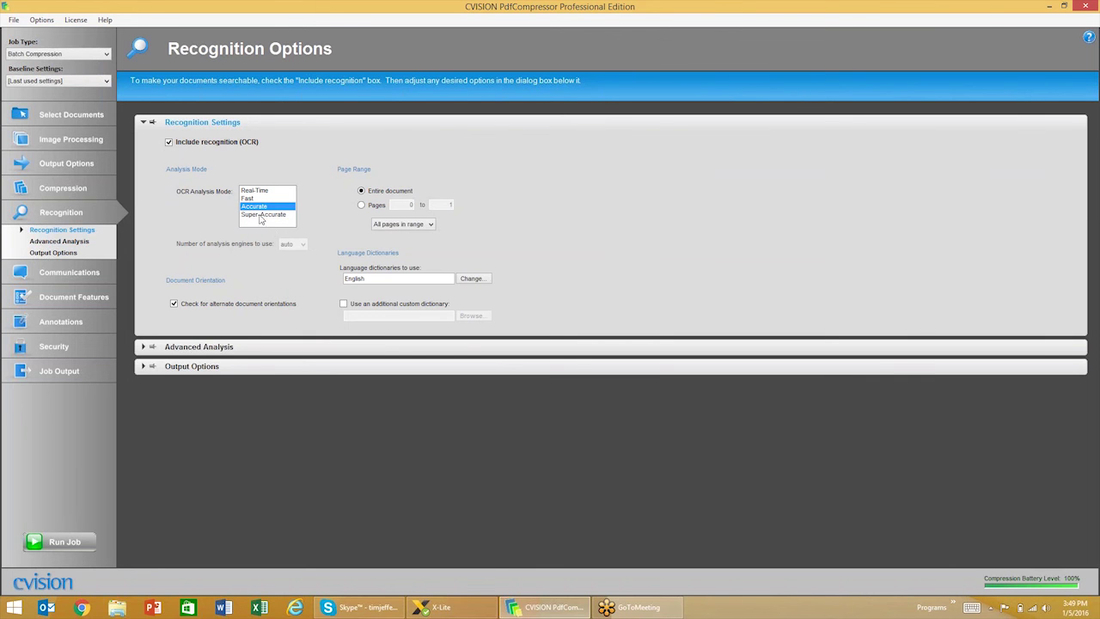
{"action": "mouse_move", "coordinate": [264, 217]}
{"action": "left_click", "coordinate": [472, 279]}
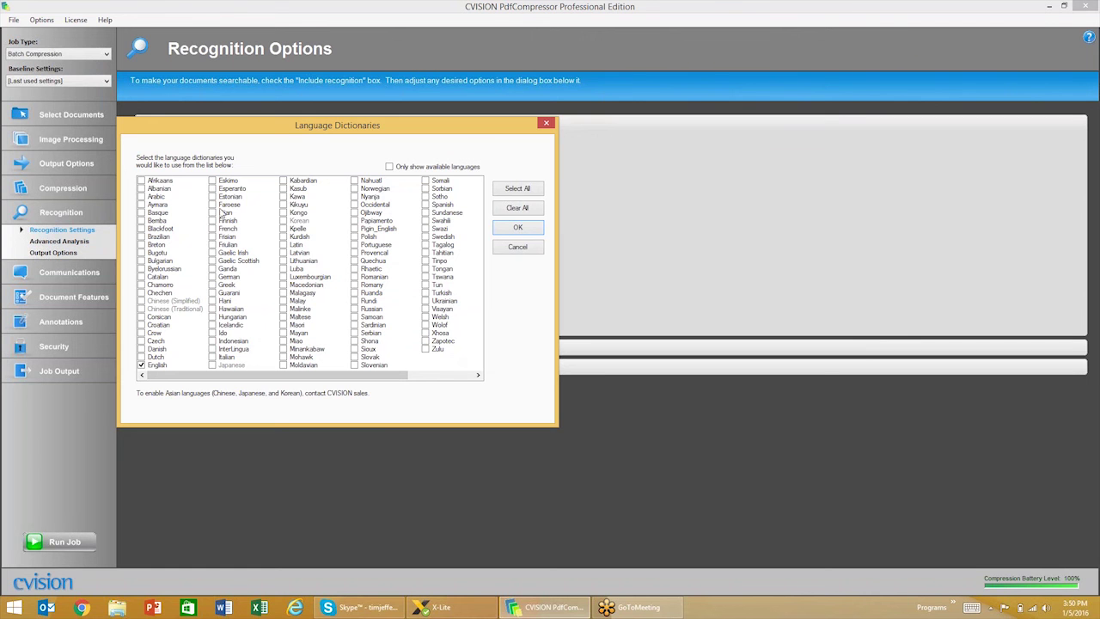
{"action": "left_click", "coordinate": [534, 228]}
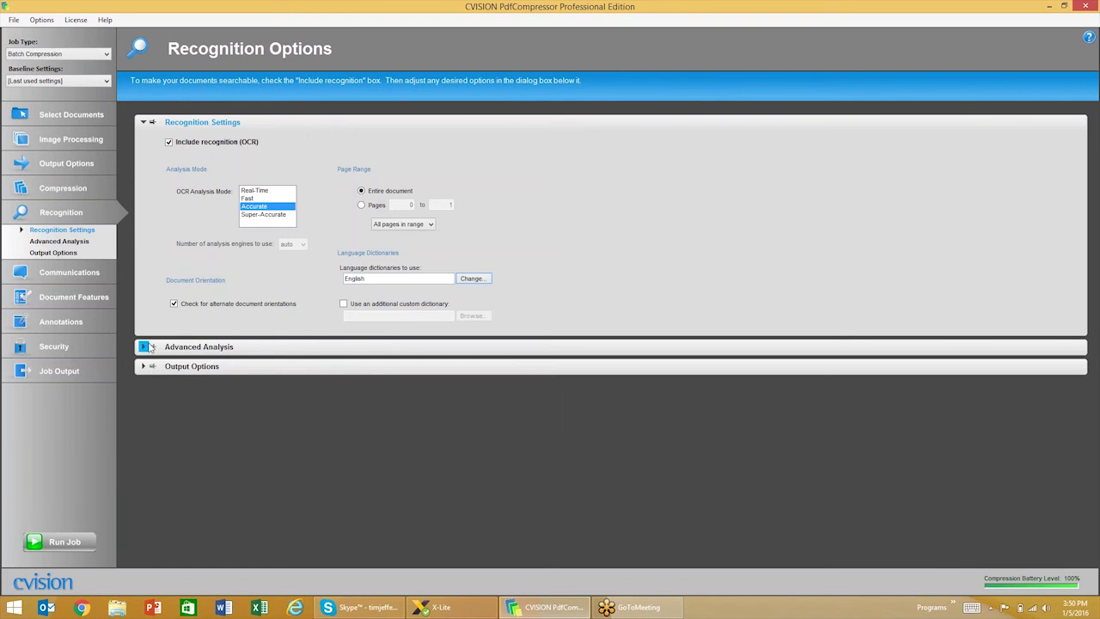
{"action": "left_click", "coordinate": [144, 346]}
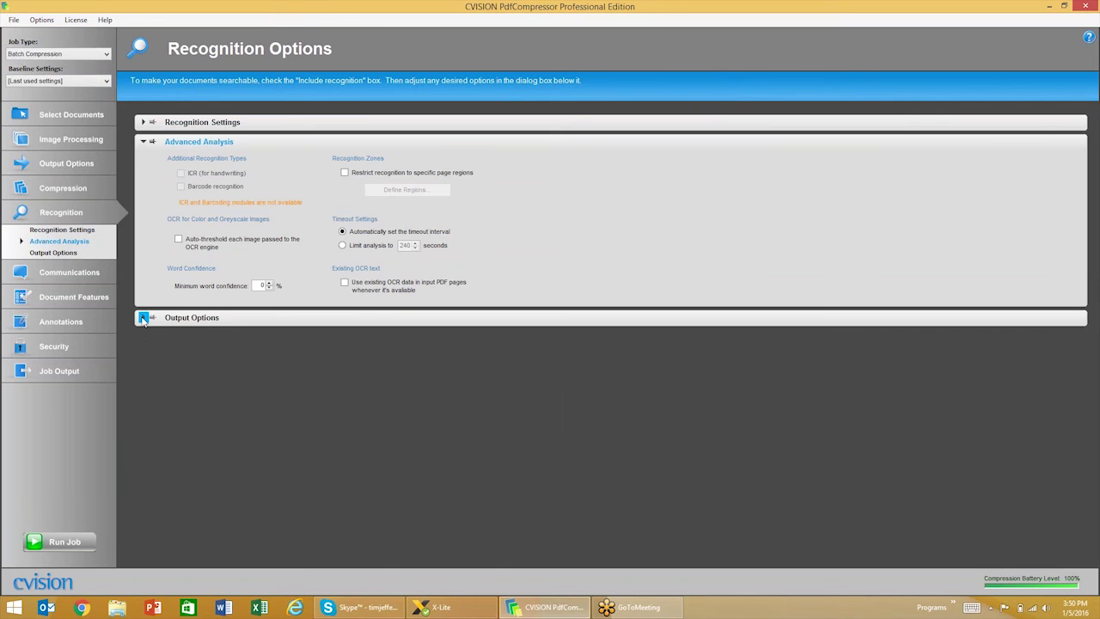
- Store the OCR/ICR data as lines in the recognition output options
{"action": "left_click", "coordinate": [144, 318]}
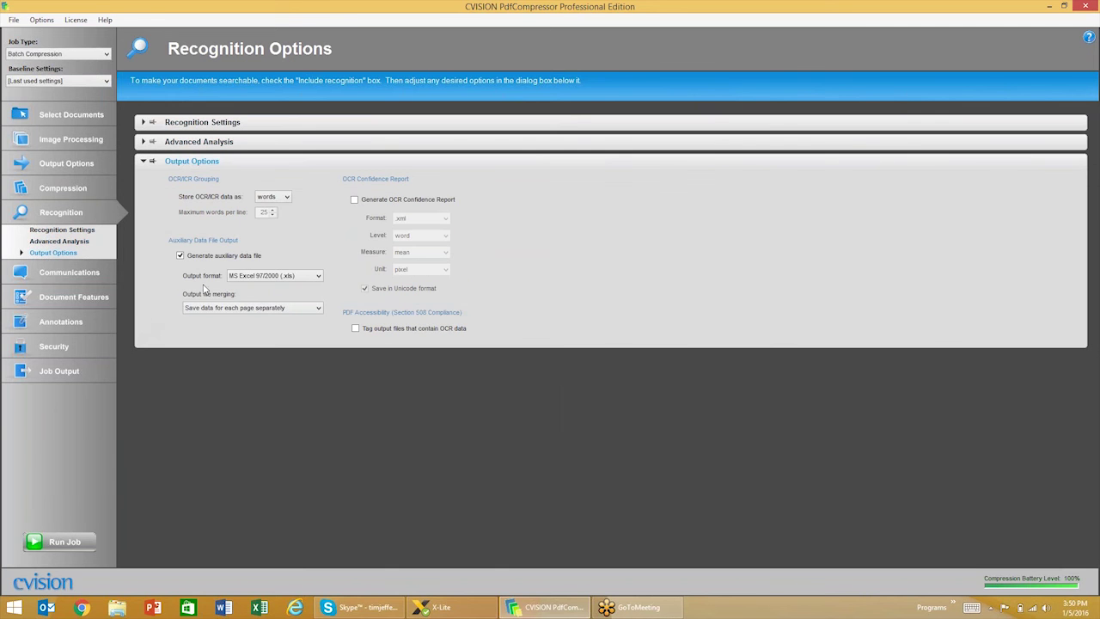
{"action": "left_click", "coordinate": [287, 198]}
{"action": "left_click", "coordinate": [275, 212]}
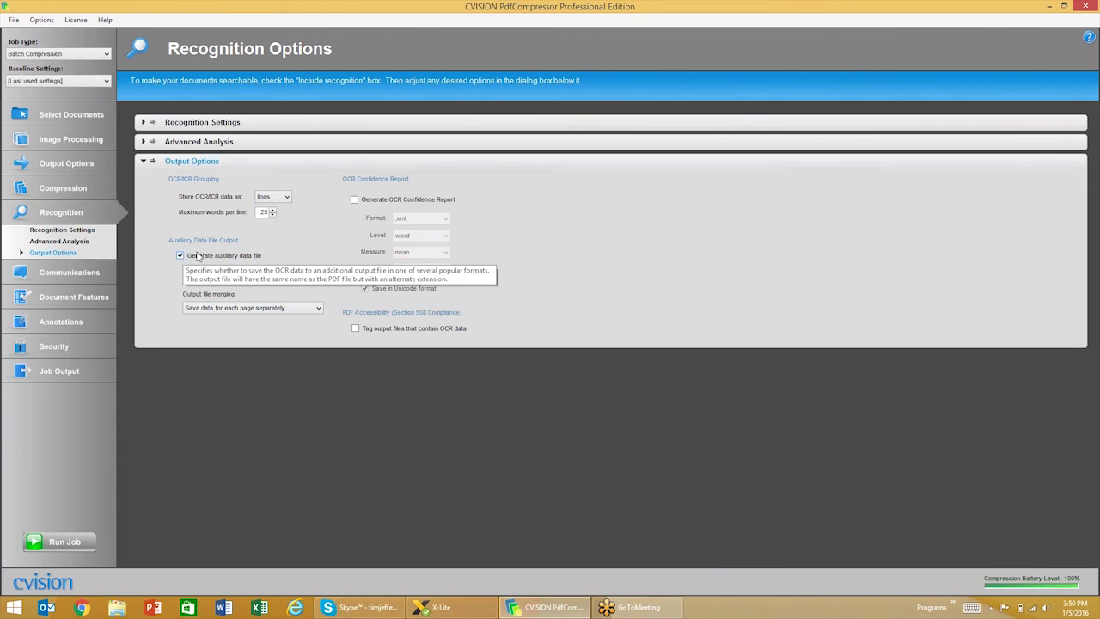
- Check the output formats offered for the auxiliary data file, and turn off generating that file
{"action": "left_click", "coordinate": [317, 275]}
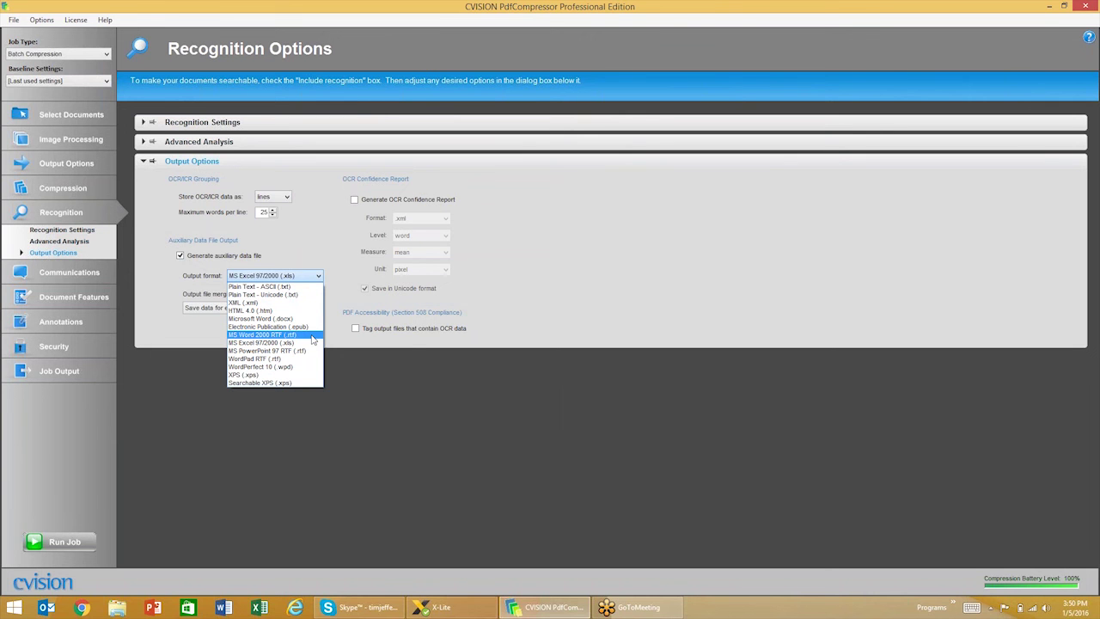
{"action": "left_click", "coordinate": [315, 244]}
{"action": "left_click", "coordinate": [181, 255]}
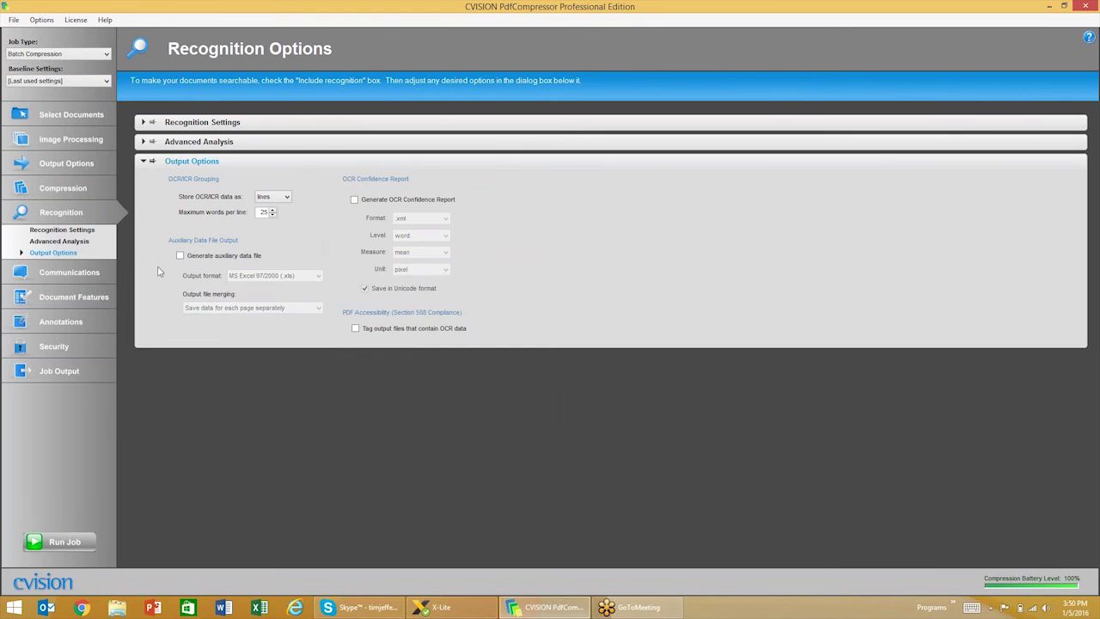
- Examine the FTP site settings for remote folder processing and the general document features
{"action": "left_click", "coordinate": [47, 270]}
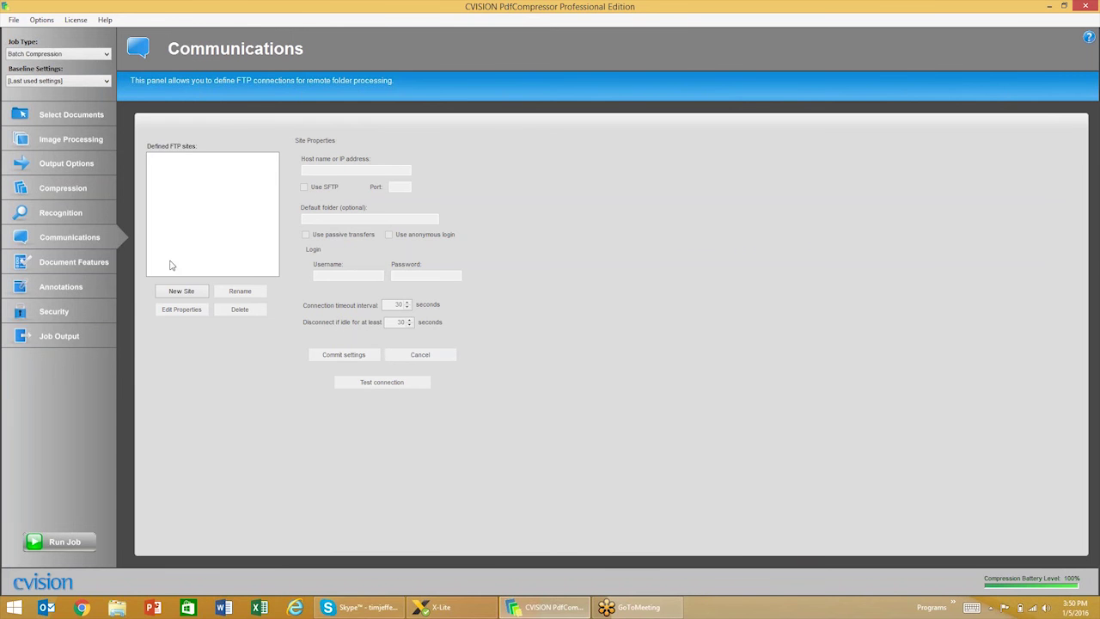
{"action": "left_click", "coordinate": [109, 263]}
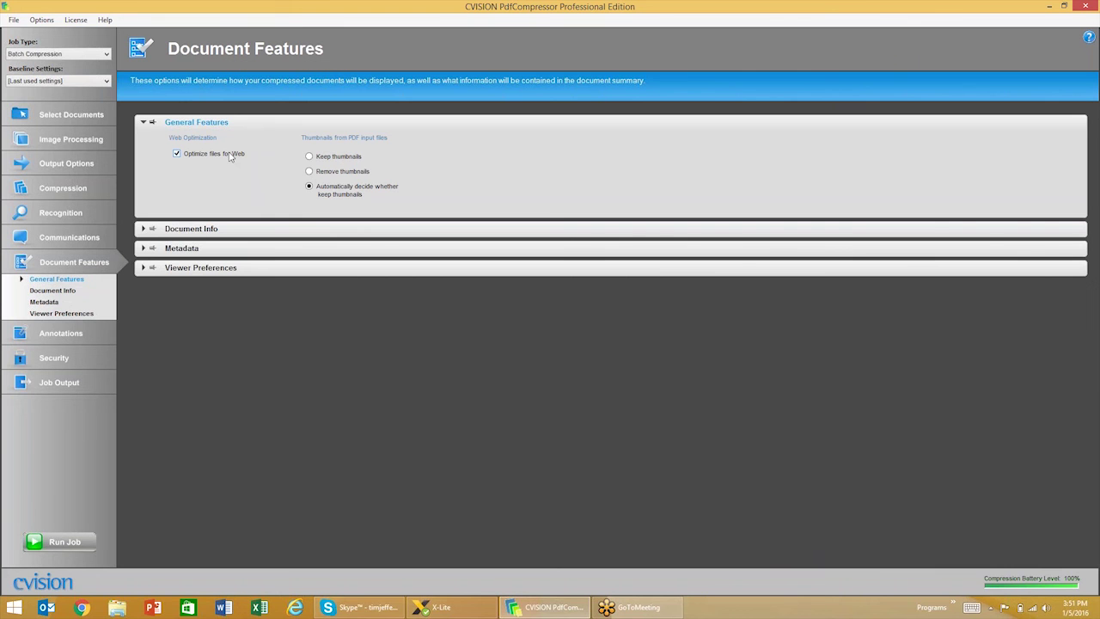
- Enable custom document information fields in the document info, and review the metadata and viewer preferences
{"action": "left_click", "coordinate": [64, 292]}
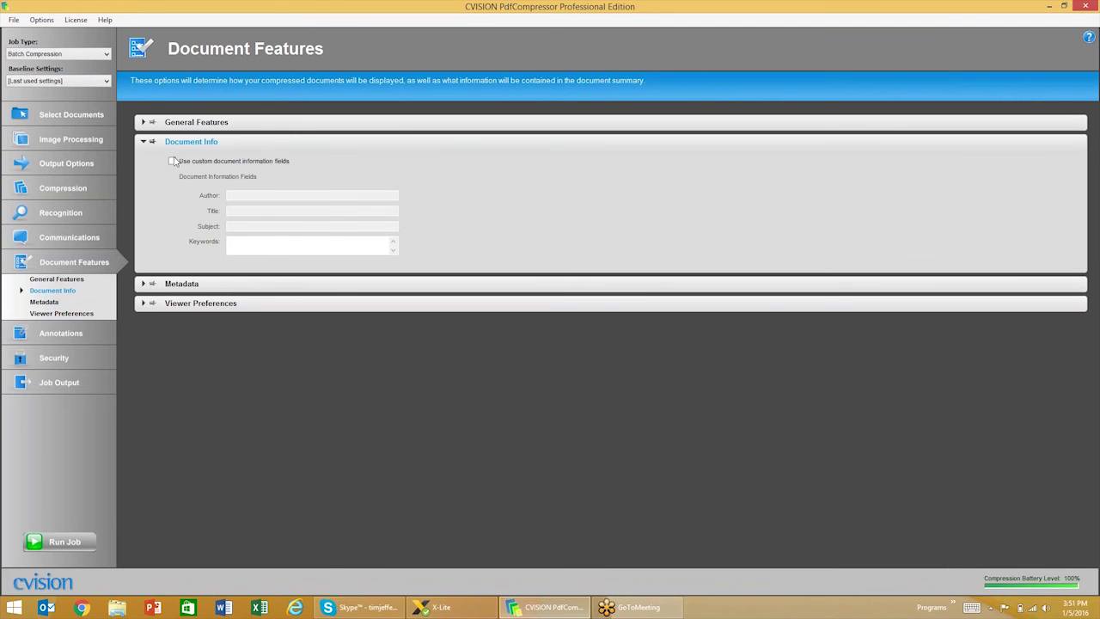
{"action": "left_click", "coordinate": [172, 162]}
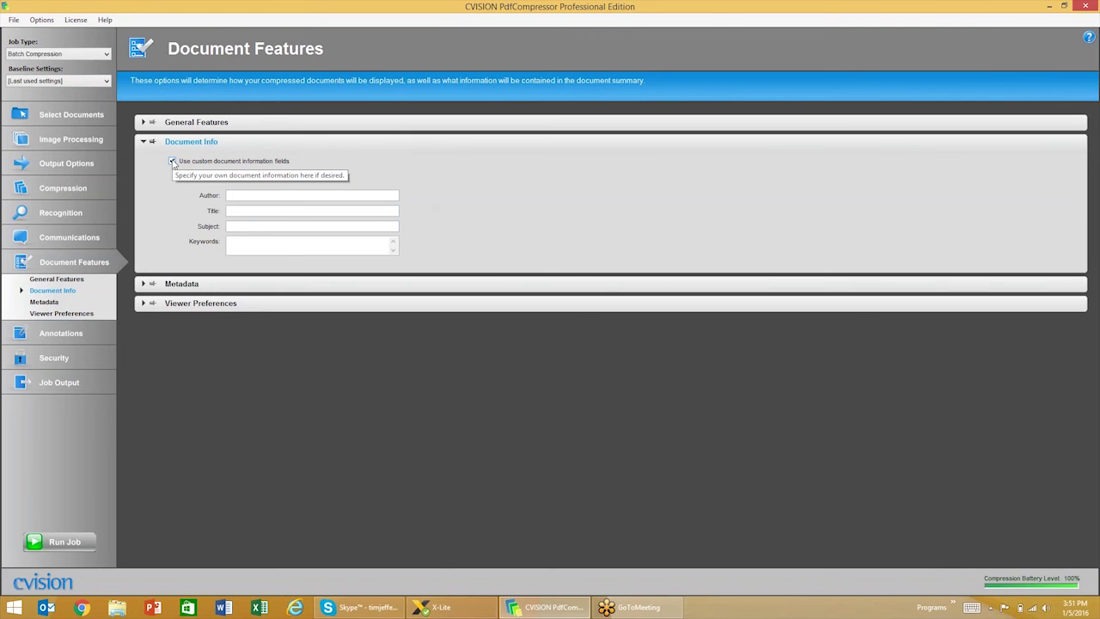
{"action": "left_click", "coordinate": [51, 303]}
{"action": "left_click", "coordinate": [63, 313]}
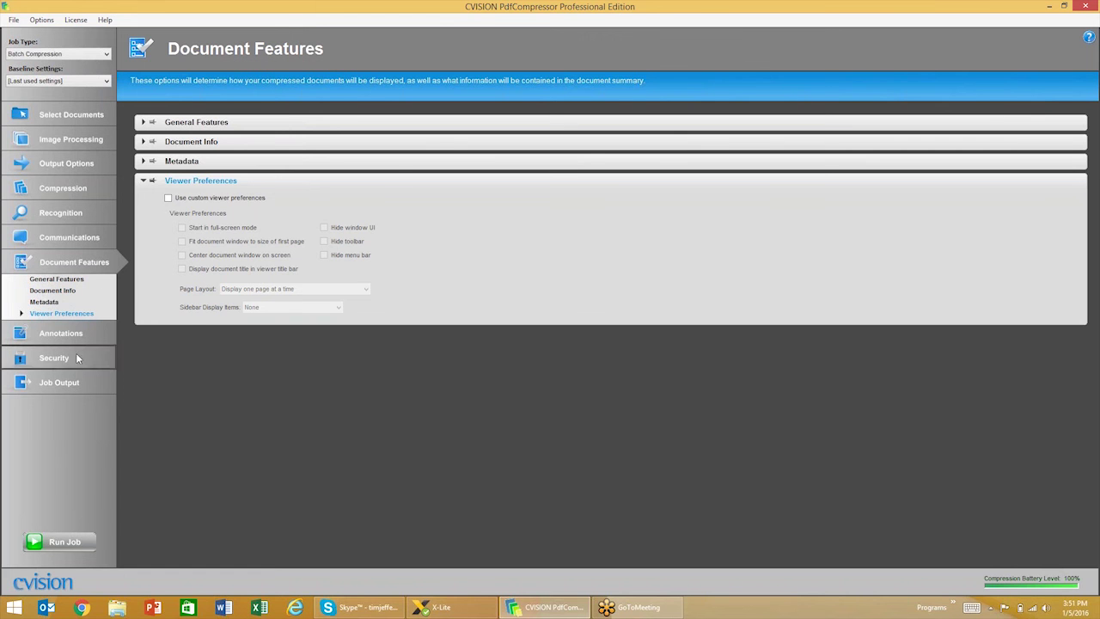
- Review the annotation settings, the password and encryption options, and the feature permissions for output PDF files
{"action": "left_click", "coordinate": [69, 332]}
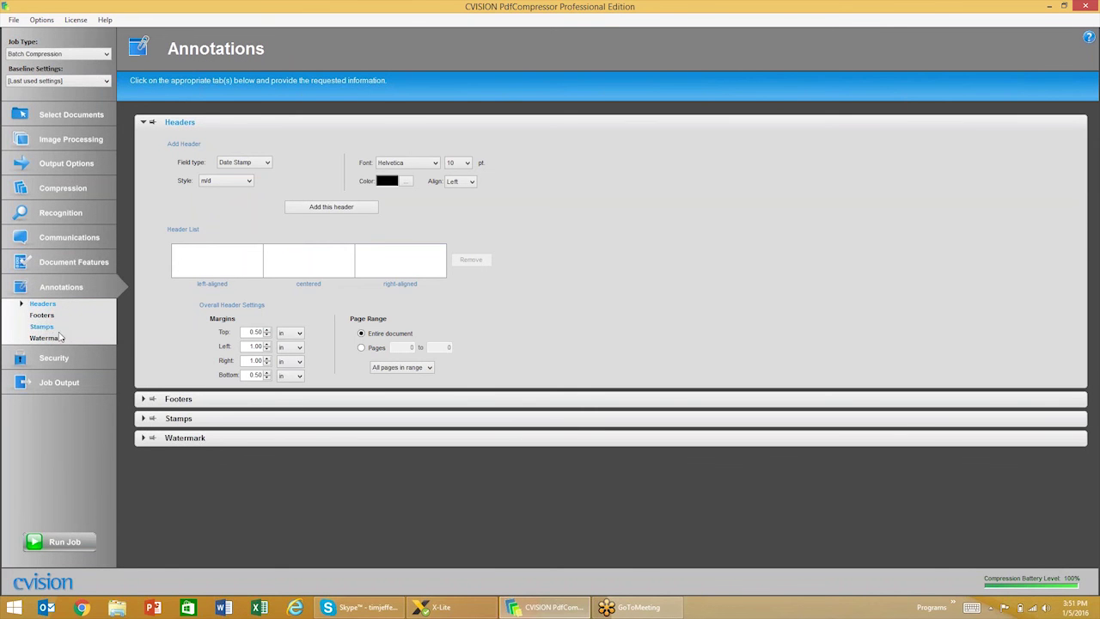
{"action": "left_click", "coordinate": [69, 360]}
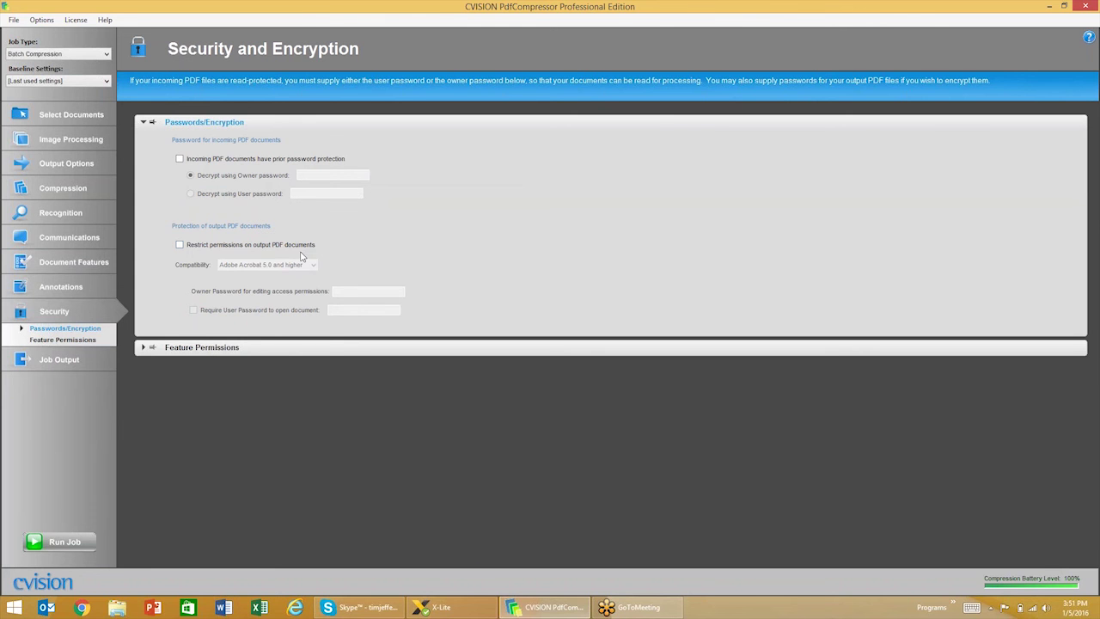
{"action": "left_click", "coordinate": [79, 341]}
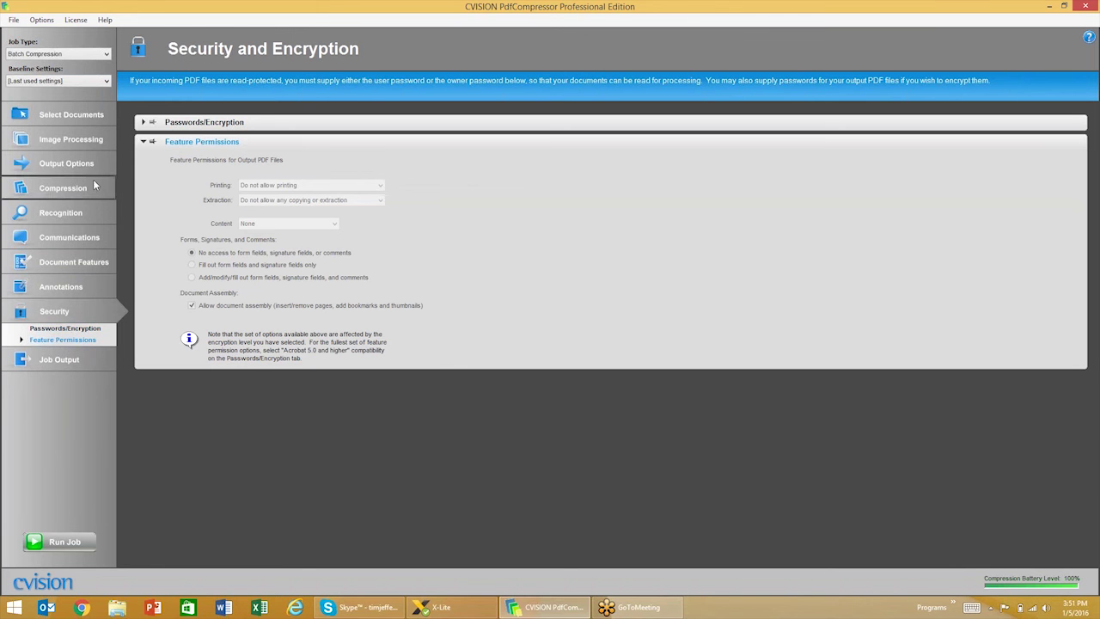
- Add the PdfCompDemo_In desktop folder to the documents to compress
{"action": "left_click", "coordinate": [76, 115]}
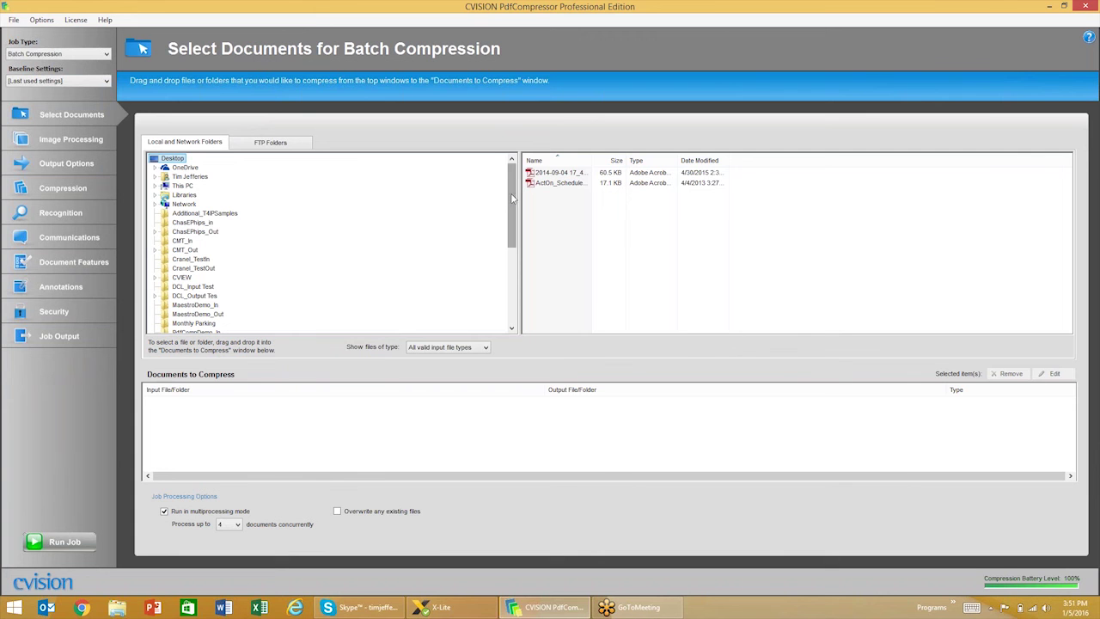
{"action": "left_click_drag", "start_coordinate": [514, 200], "coordinate": [515, 228]}
{"action": "left_click", "coordinate": [195, 278]}
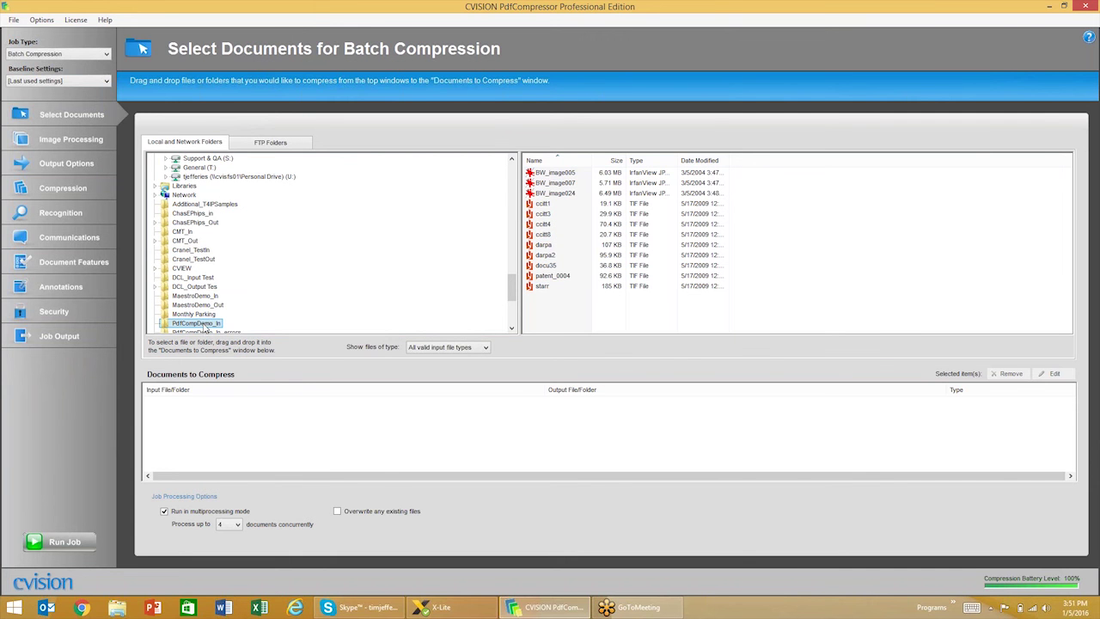
{"action": "left_click_drag", "start_coordinate": [206, 327], "coordinate": [177, 418]}
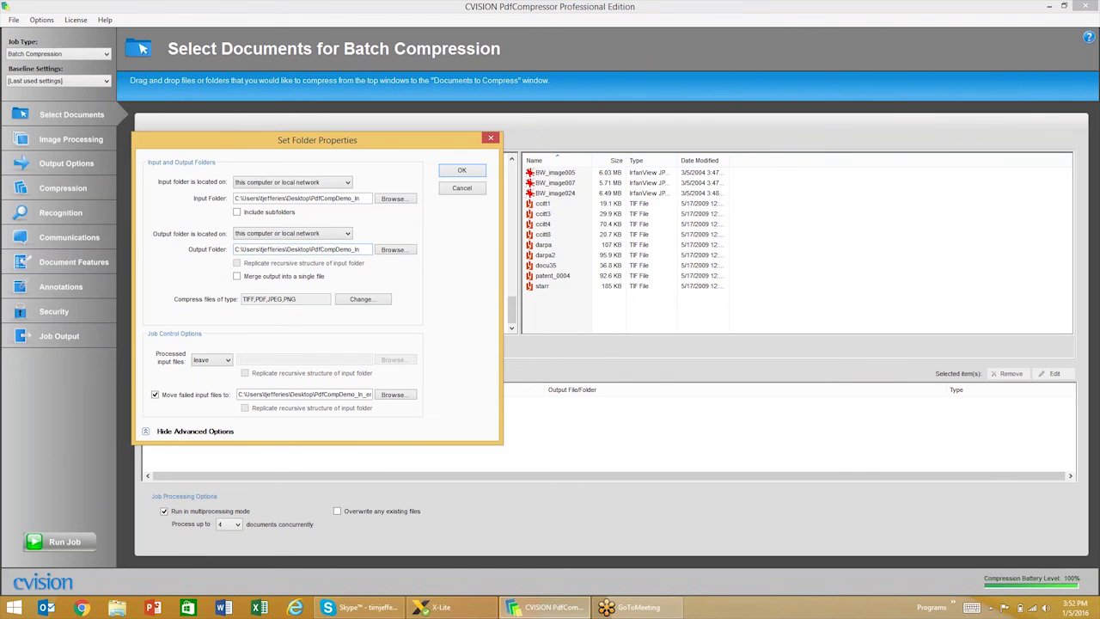
- Set the output folder to PdfCompDemo_Out on the desktop
{"action": "left_click", "coordinate": [394, 251]}
{"action": "scroll", "coordinate": [660, 319], "scroll_direction": "down", "scroll_amount": 1}
{"action": "left_click", "coordinate": [541, 382]}
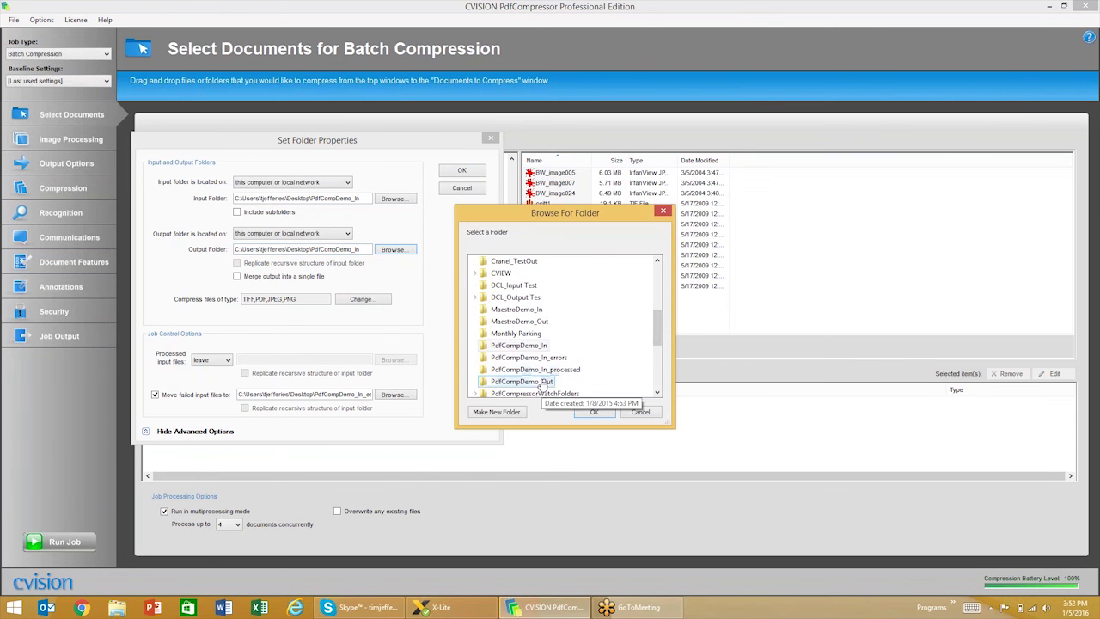
{"action": "left_click", "coordinate": [594, 412]}
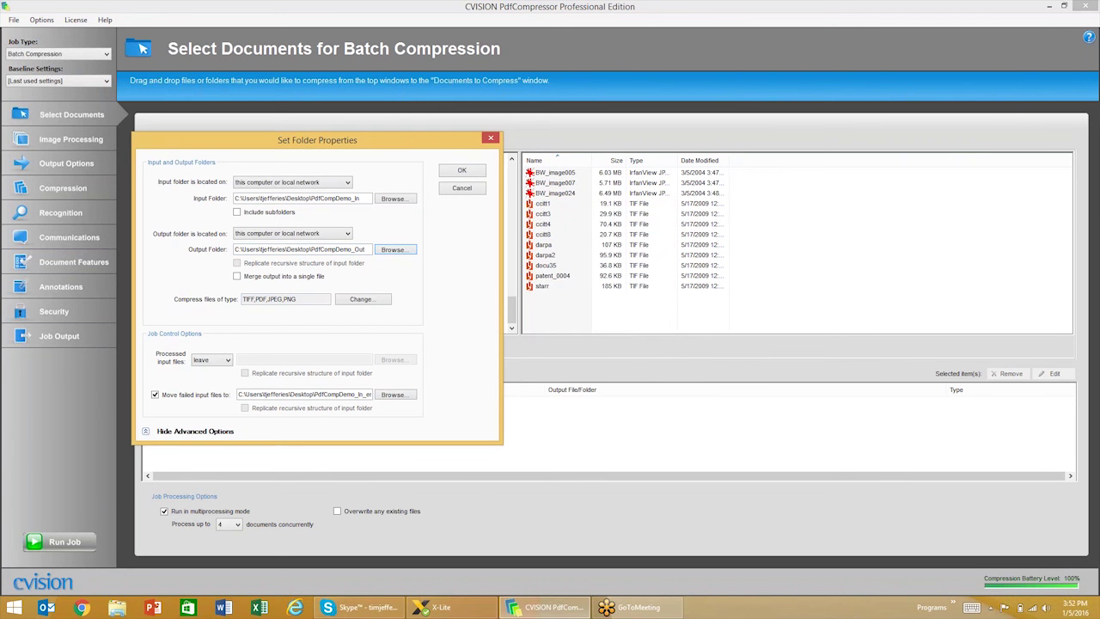
- Try including the input folder's subfolders, and check the input file formats available for compression
{"action": "left_click", "coordinate": [237, 212]}
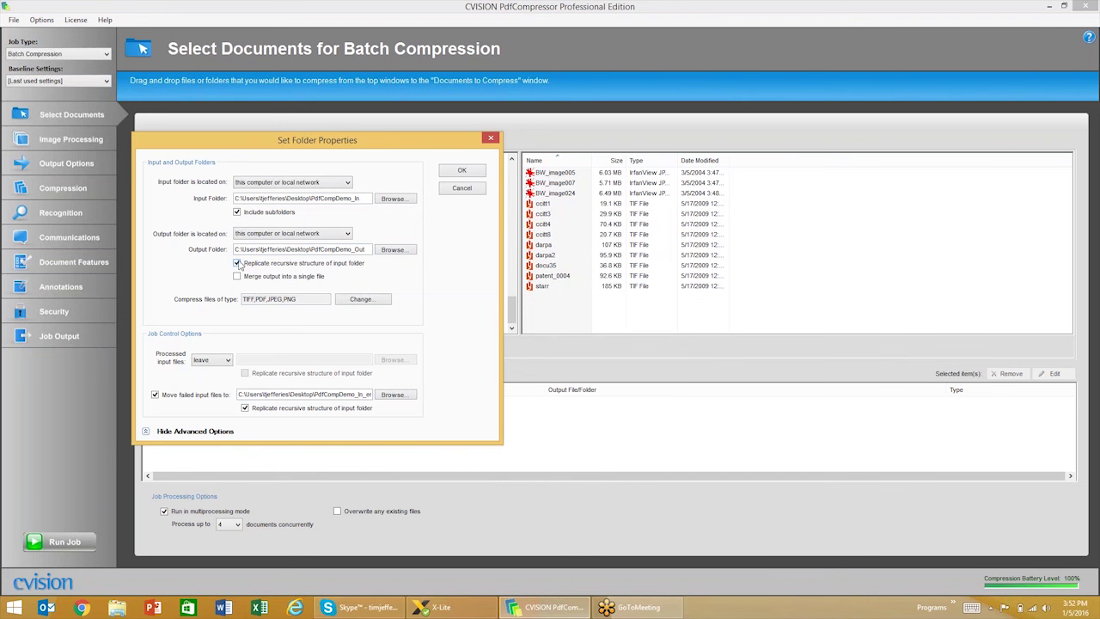
{"action": "left_click", "coordinate": [238, 213]}
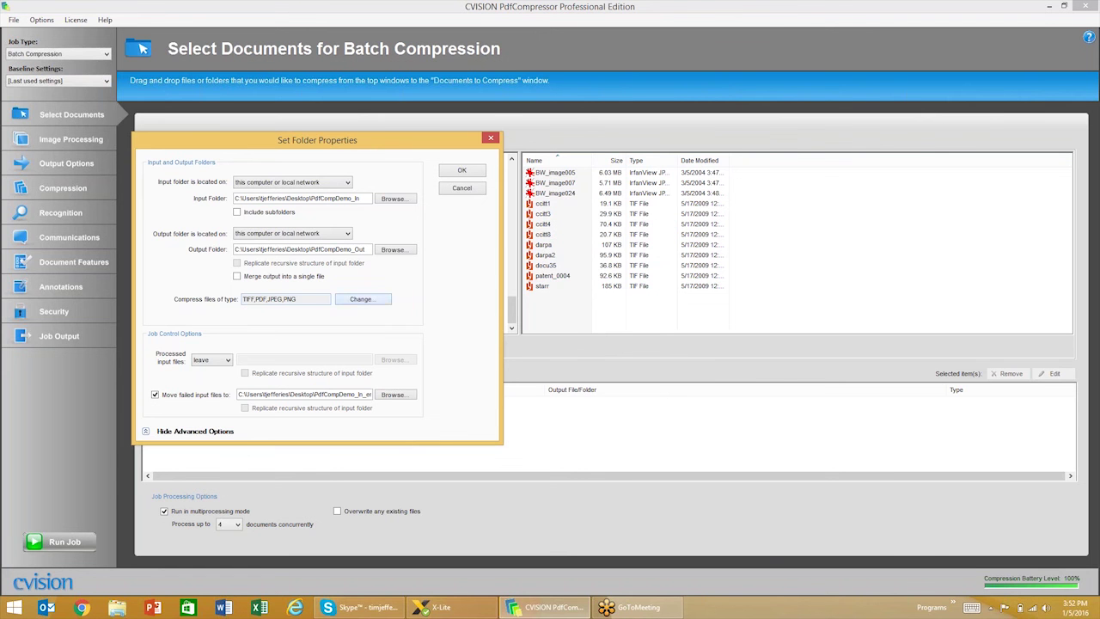
{"action": "left_click", "coordinate": [361, 298]}
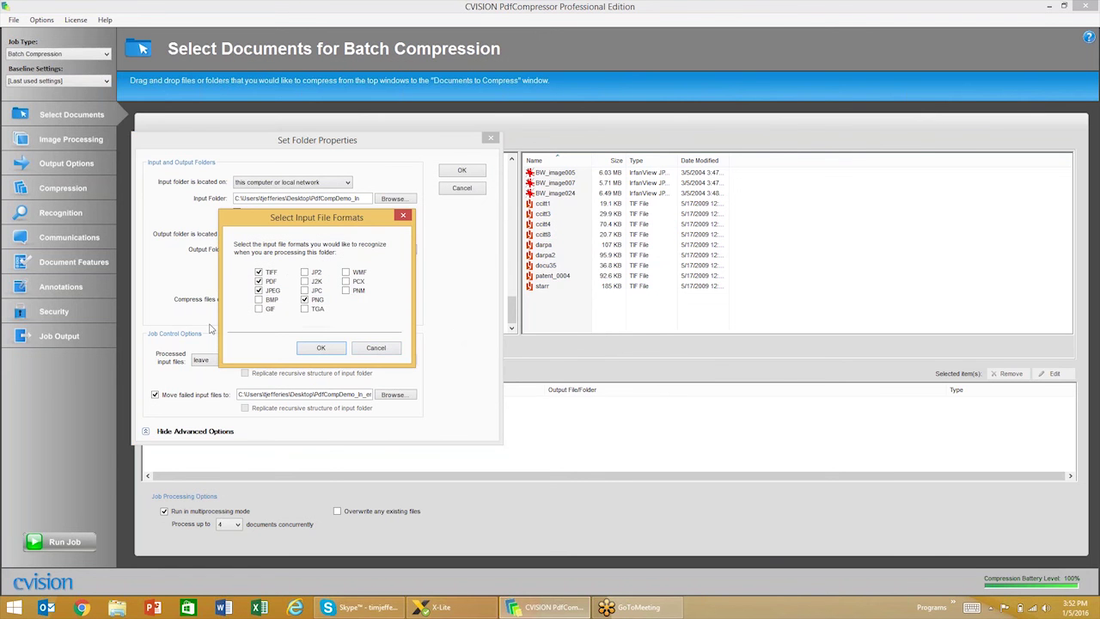
{"action": "left_click", "coordinate": [320, 349]}
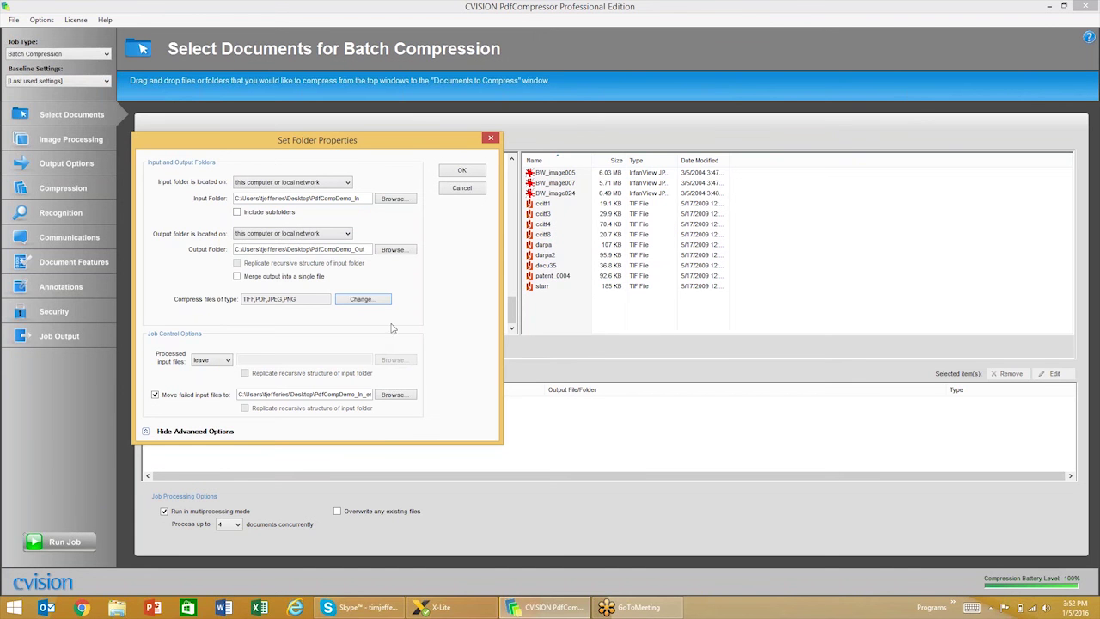
- Keep the processed input files option at leave and confirm the folder properties
{"action": "left_click", "coordinate": [228, 361]}
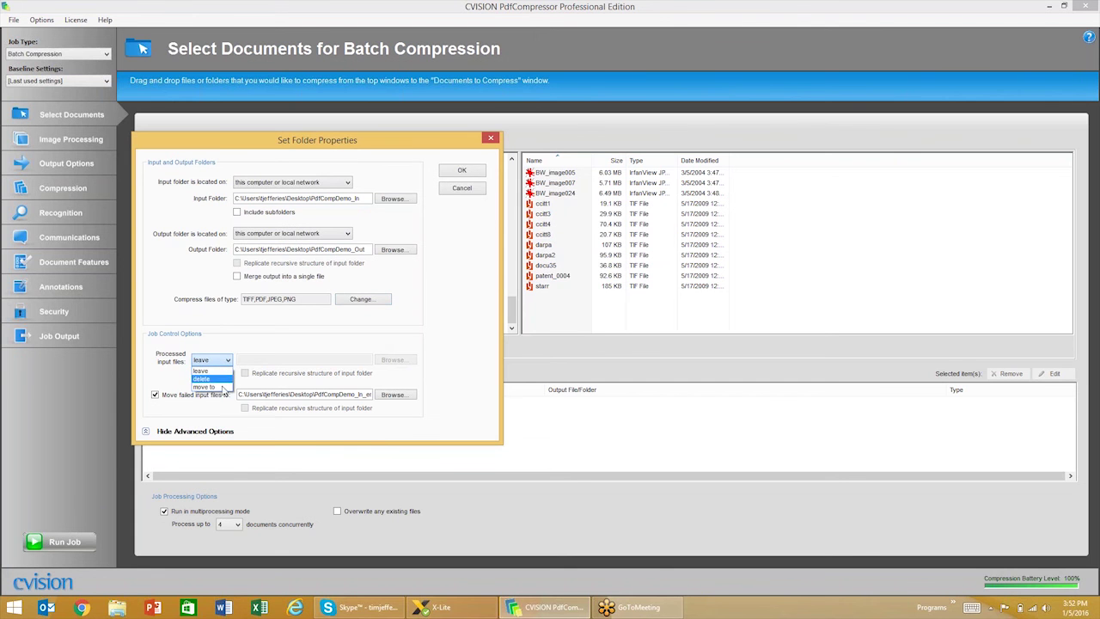
{"action": "left_click", "coordinate": [203, 371]}
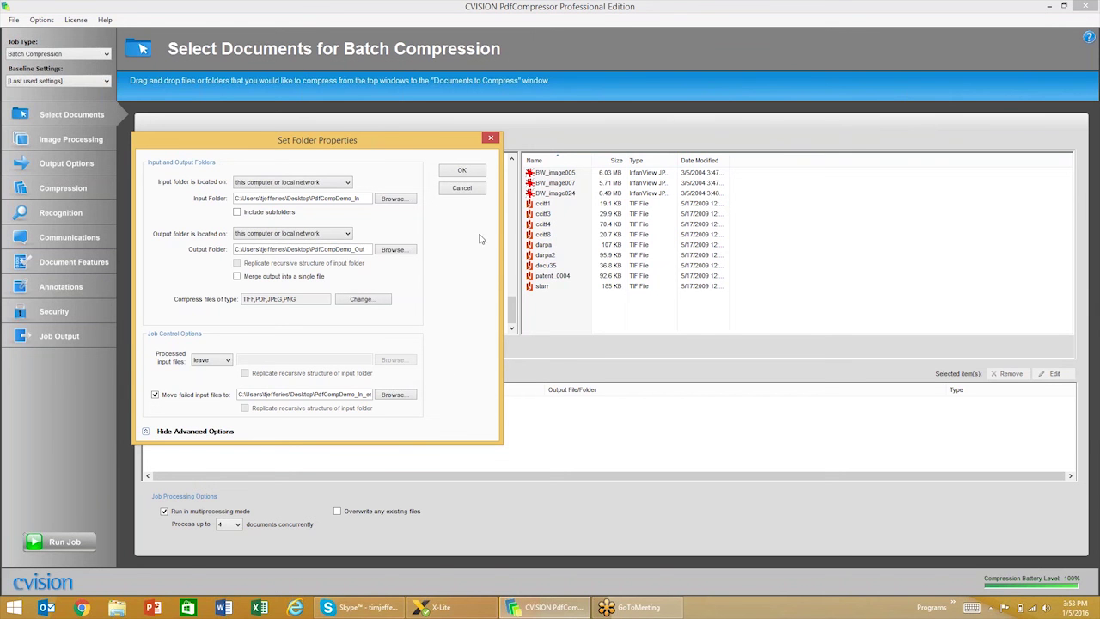
{"action": "left_click", "coordinate": [464, 172]}
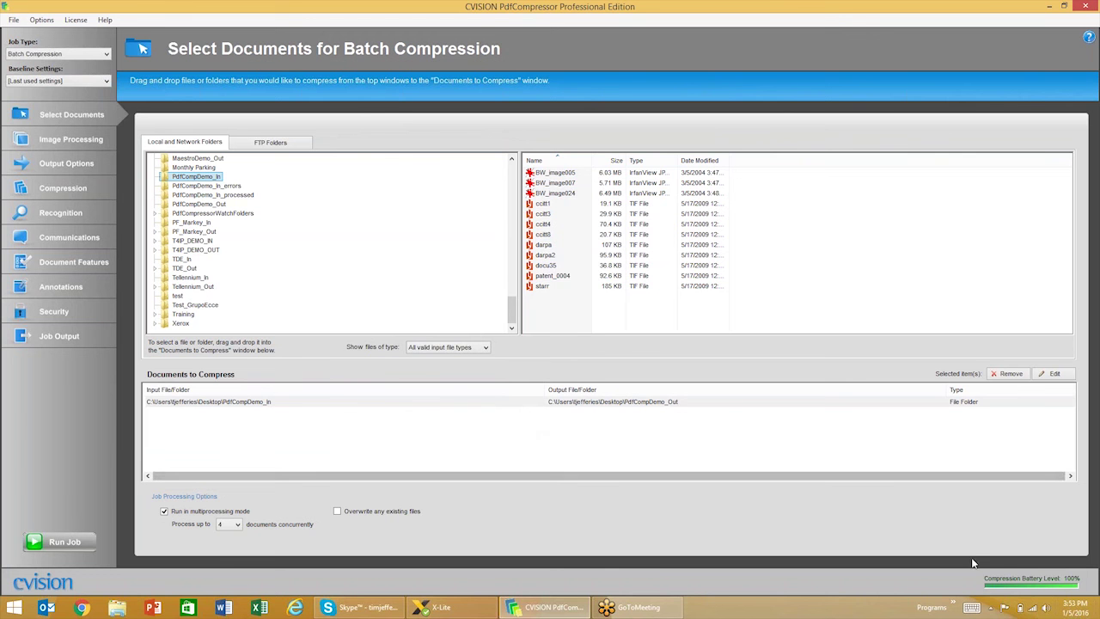
- Open the PdfCompDemo_In folder from the desktop and view its sample JPG images from BW_image005 to BW_image024
{"action": "left_click", "coordinate": [1097, 611]}
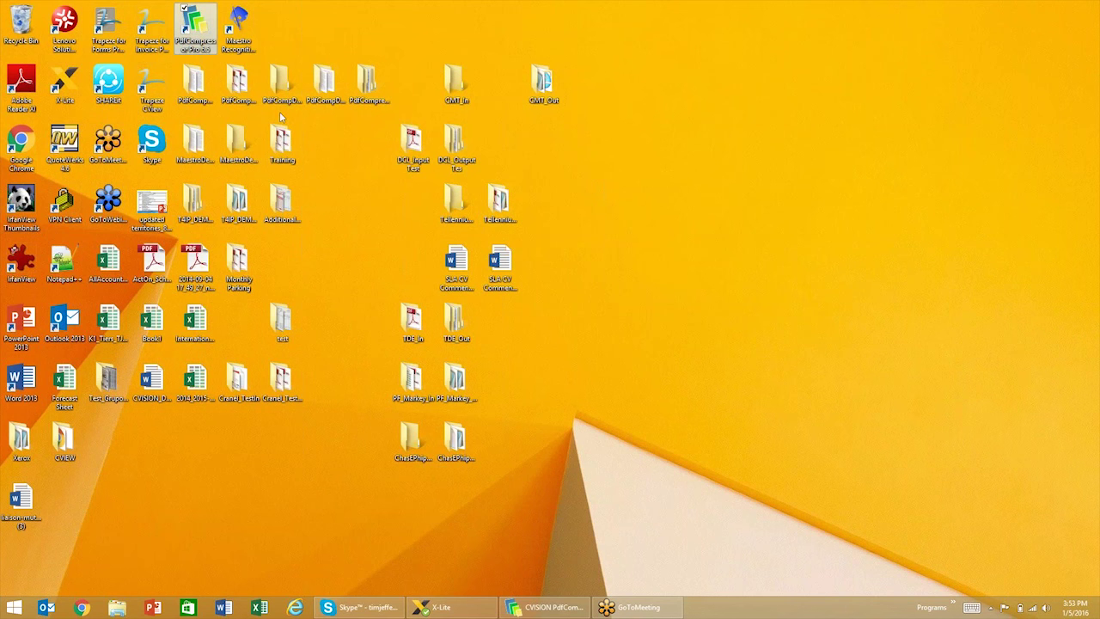
{"action": "double_click", "coordinate": [195, 99]}
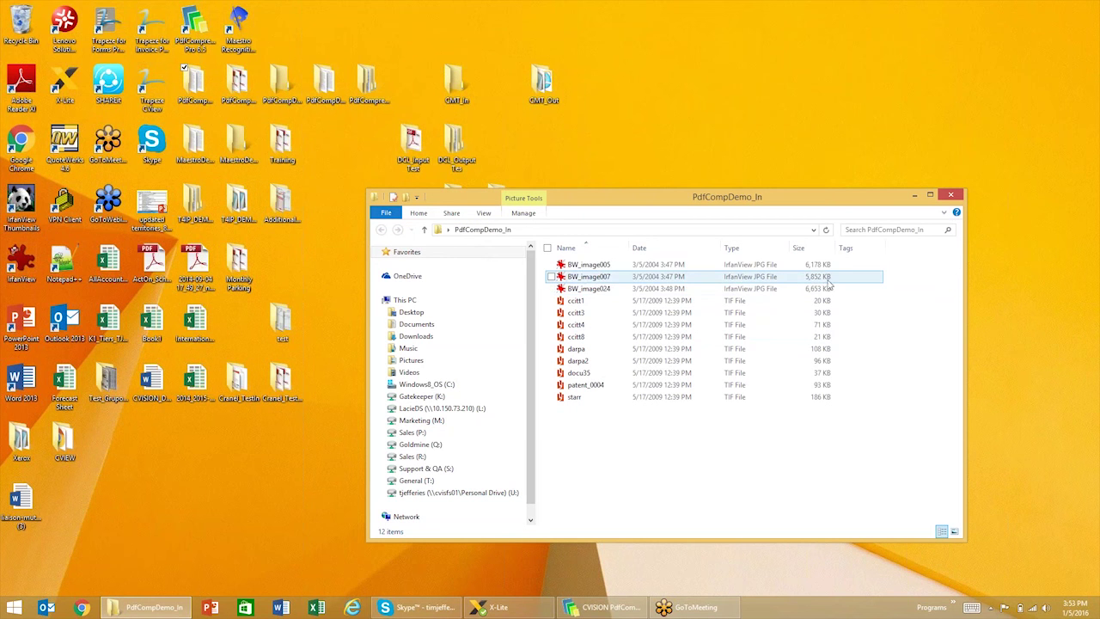
{"action": "left_click", "coordinate": [573, 265]}
{"action": "double_click", "coordinate": [574, 266]}
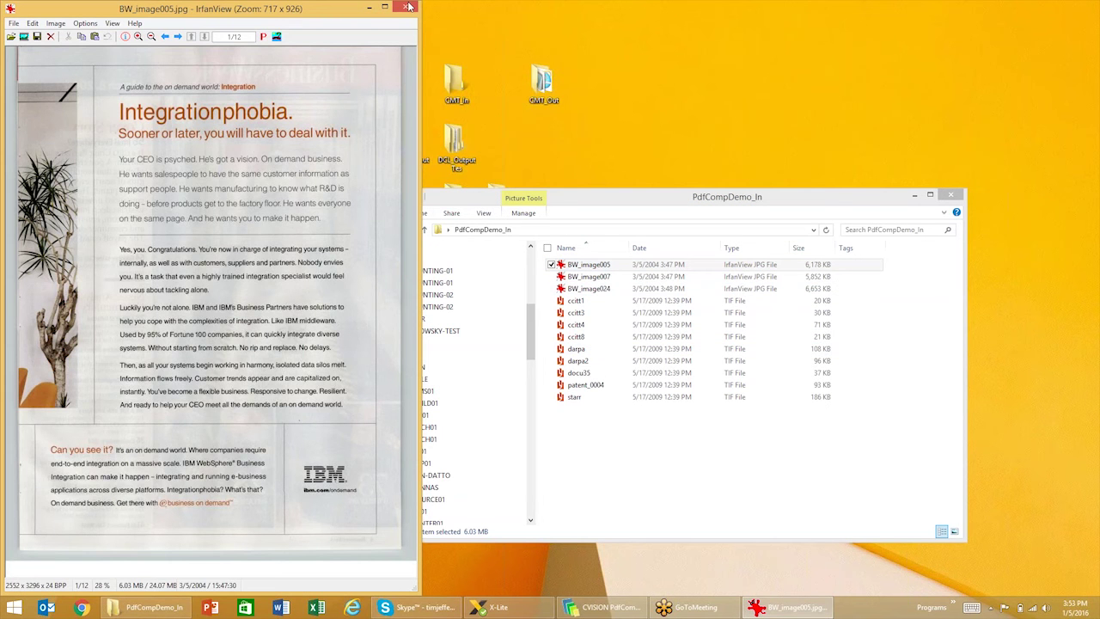
{"action": "left_click", "coordinate": [409, 7]}
{"action": "key", "text": "Down"}
{"action": "key", "text": "Down"}
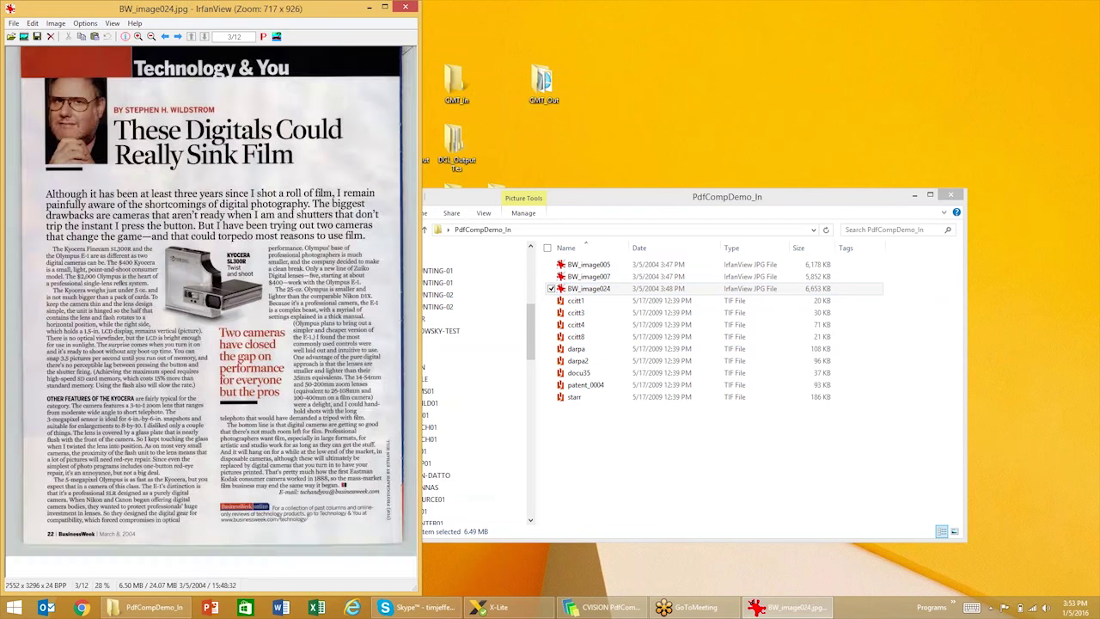
{"action": "left_click", "coordinate": [409, 7]}
- View the darpa TIFF file from the input folder and close it
{"action": "left_click", "coordinate": [575, 396]}
{"action": "left_click", "coordinate": [578, 348]}
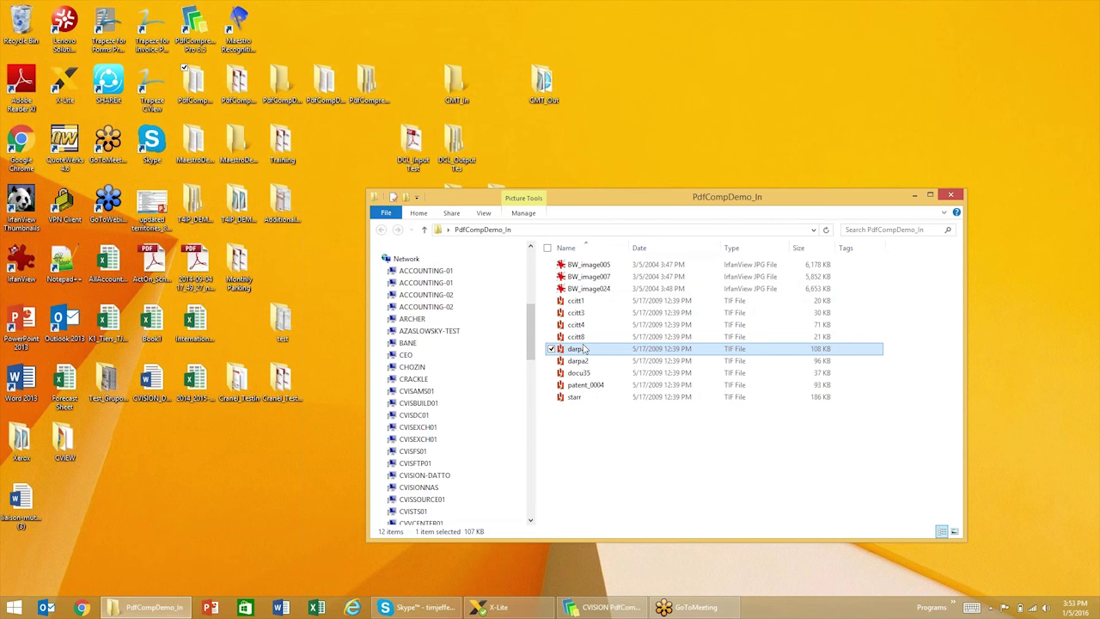
{"action": "double_click", "coordinate": [582, 348]}
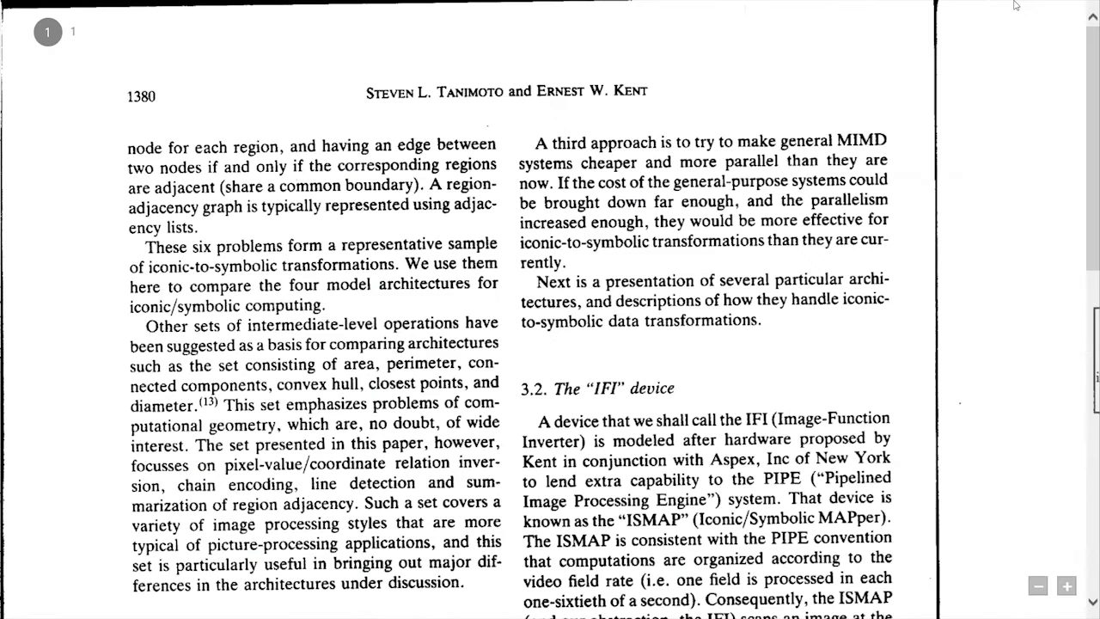
{"action": "left_click", "coordinate": [1015, 5]}
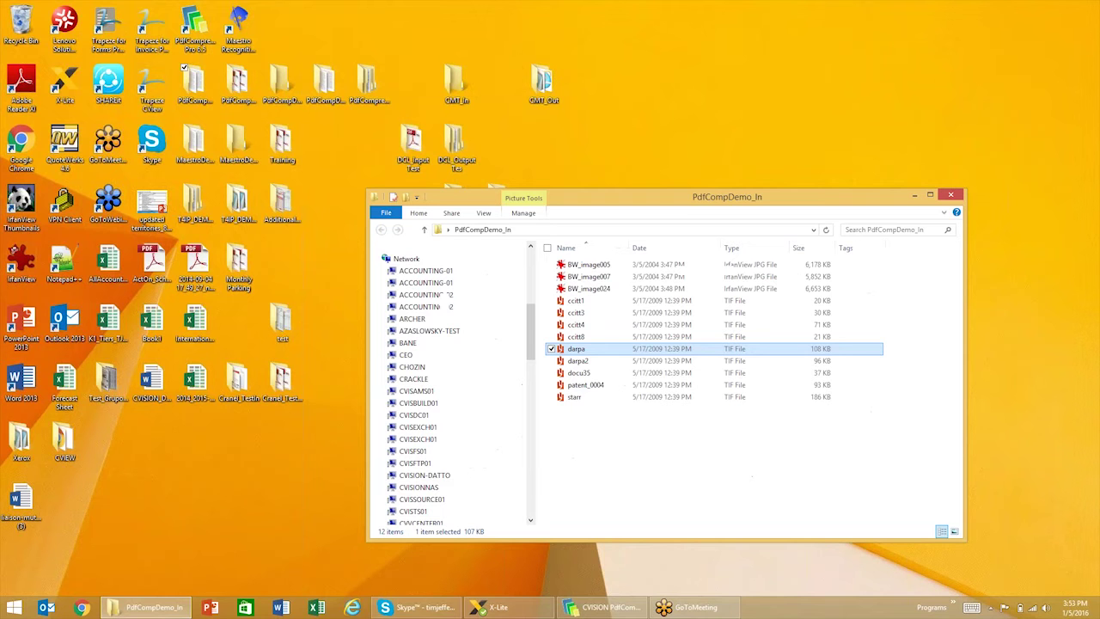
- Switch back to PdfCompressor and run the batch compression job
{"action": "left_click", "coordinate": [915, 196]}
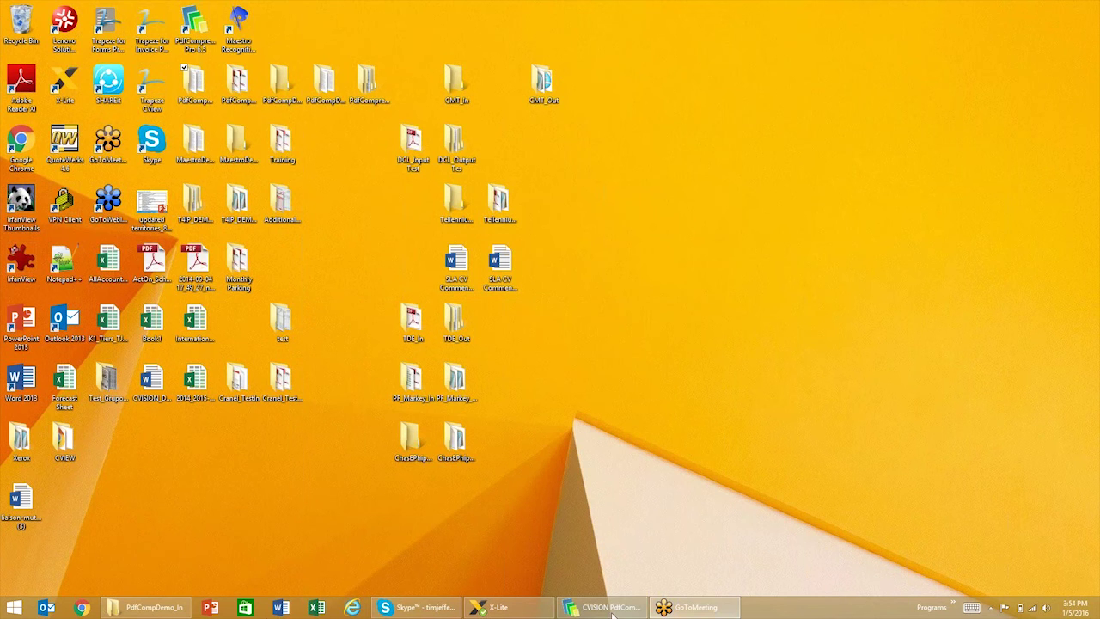
{"action": "left_click", "coordinate": [606, 608]}
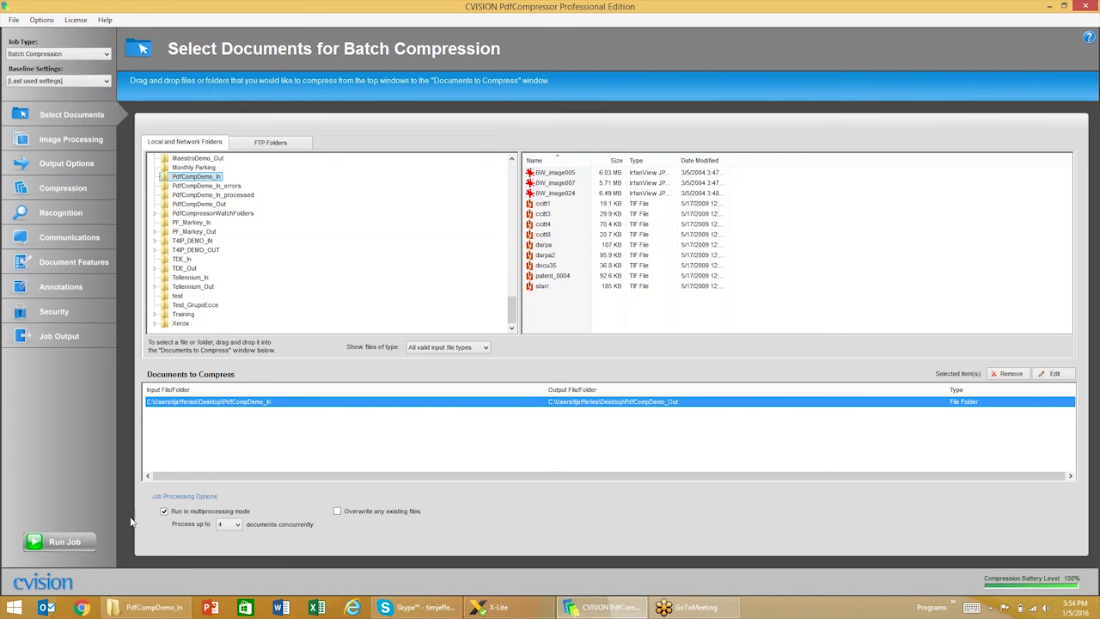
{"action": "left_click", "coordinate": [55, 548]}
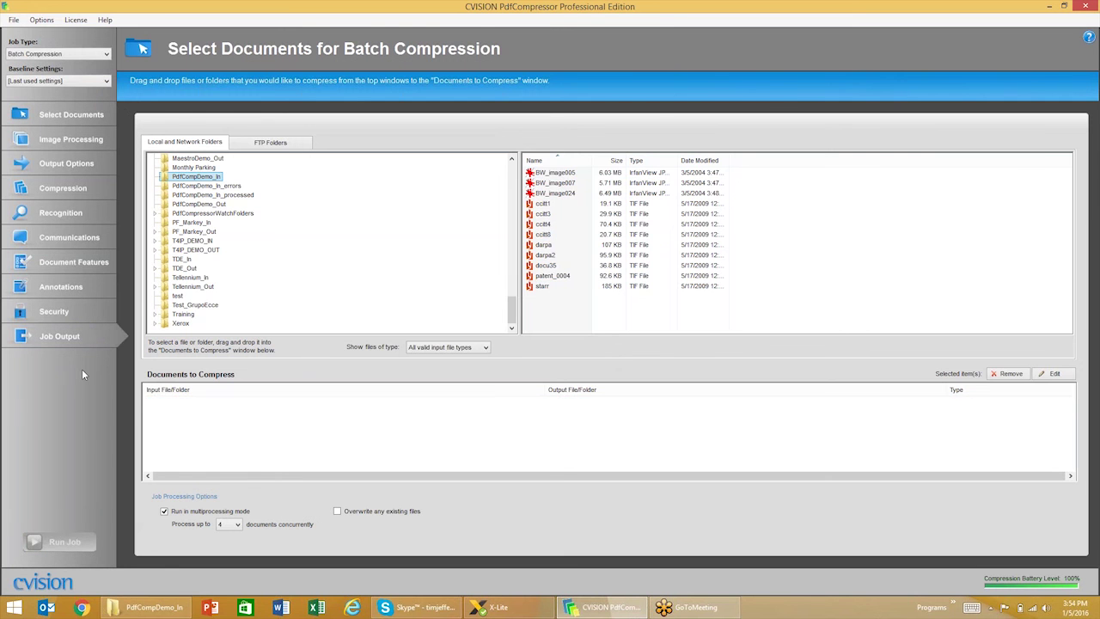
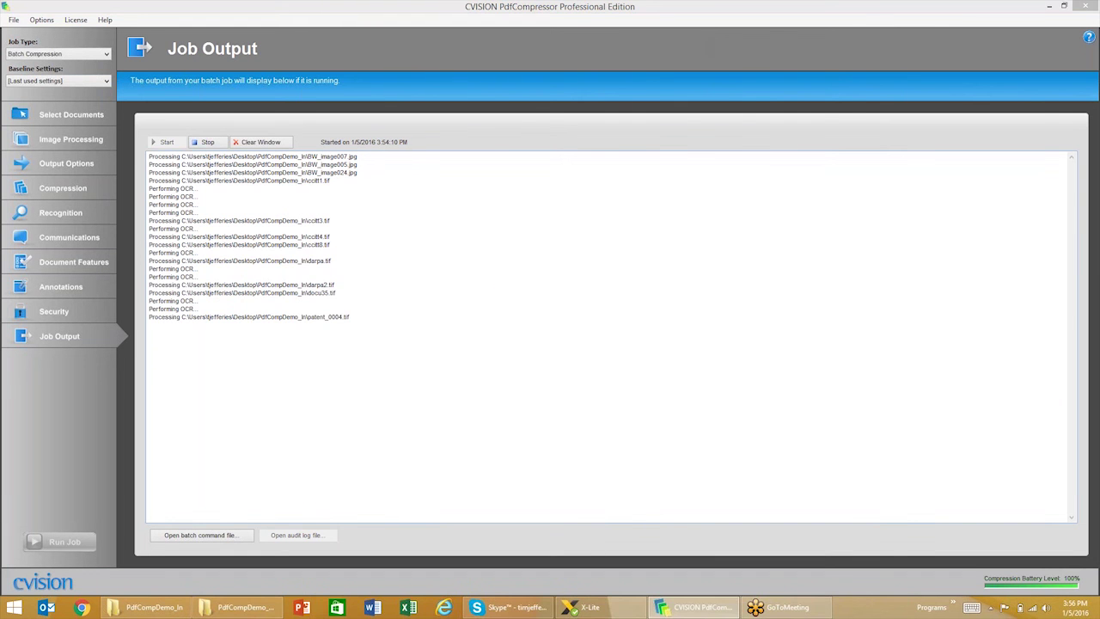
- Bring up the PdfCompDemo_In and PdfCompDemo_Out folders side by side and compare the original and compressed file sizes
{"action": "left_click", "coordinate": [157, 608]}
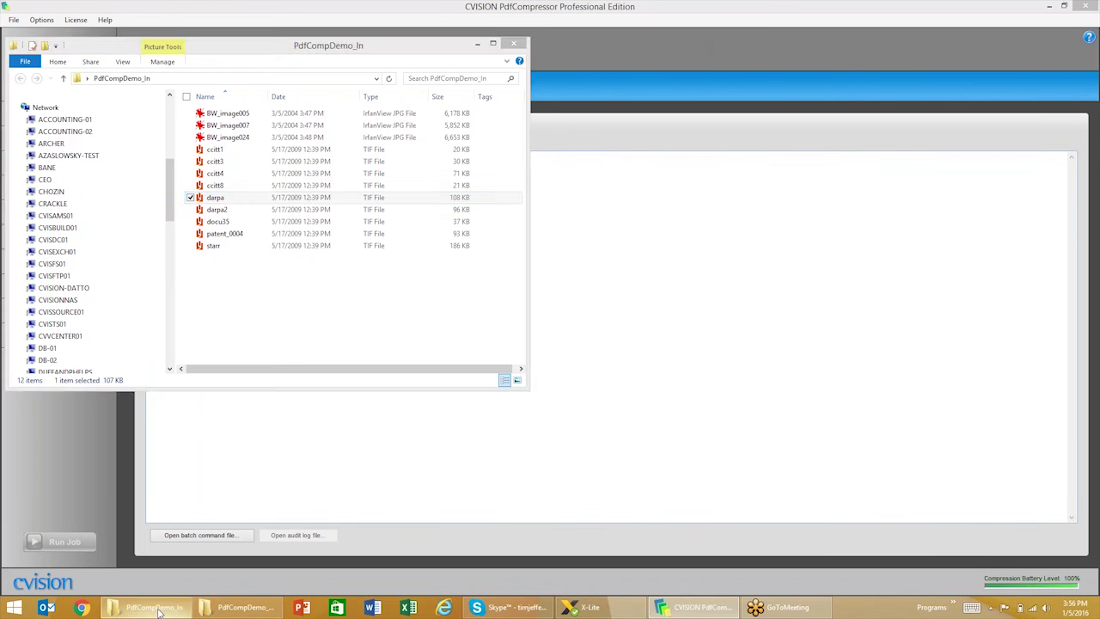
{"action": "left_click", "coordinate": [254, 609]}
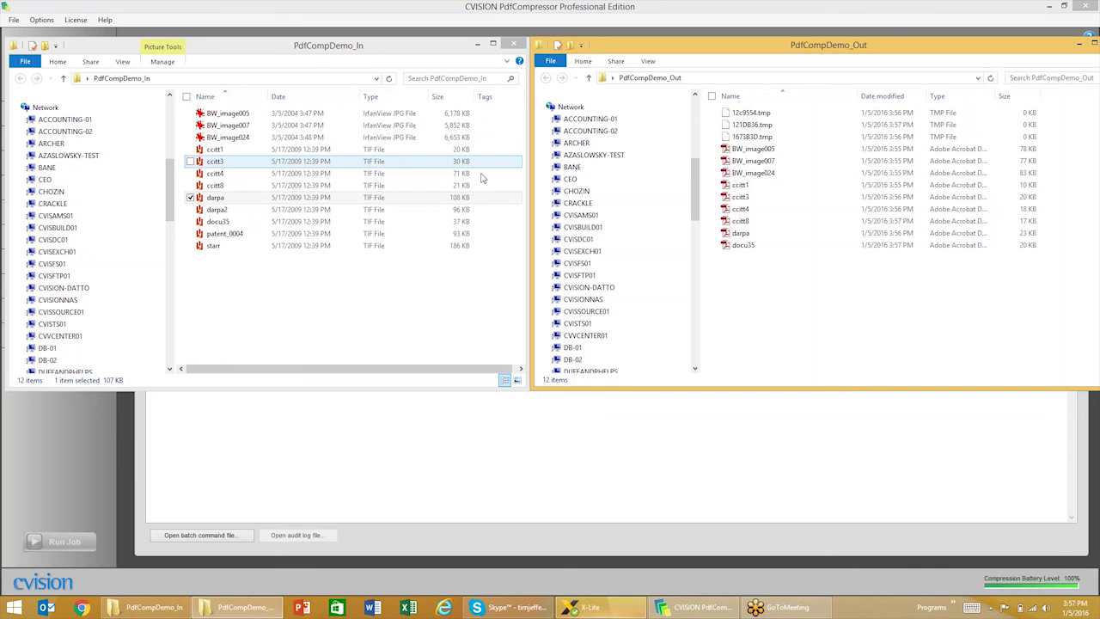
{"action": "left_click", "coordinate": [250, 118]}
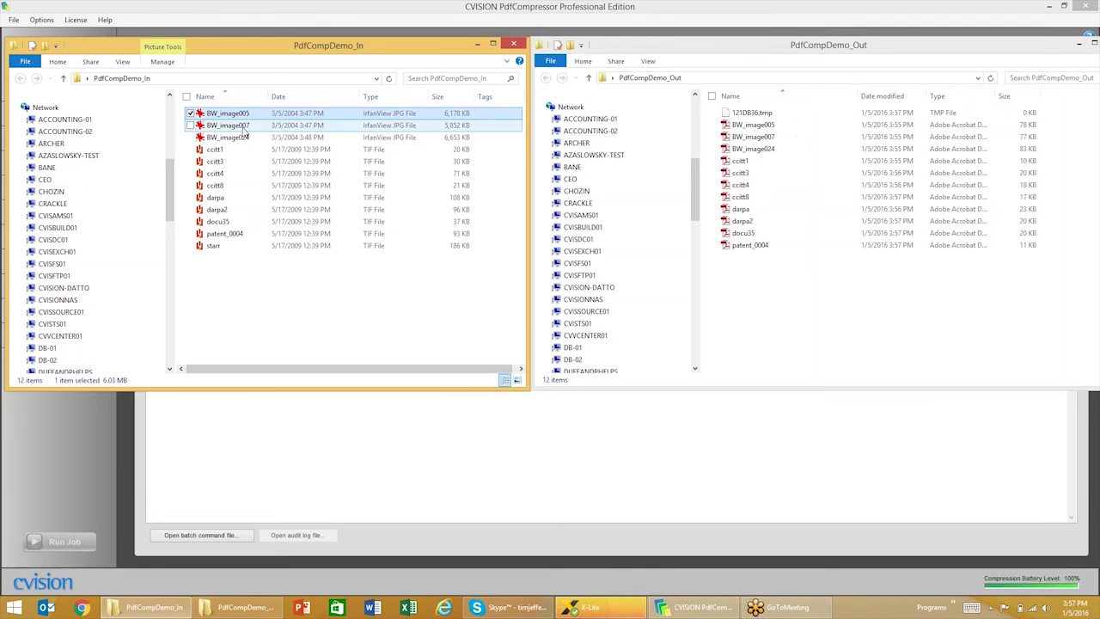
{"action": "mouse_move", "coordinate": [243, 129]}
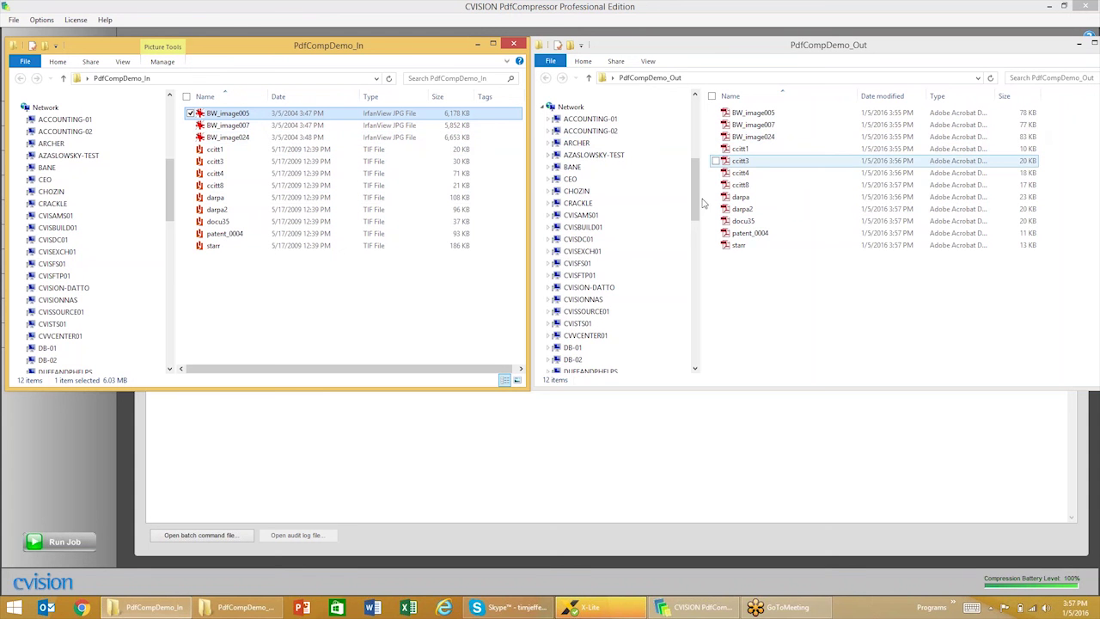
- Open the original BW_image005 JPG and its compressed PDF to compare their image quality
{"action": "double_click", "coordinate": [408, 119]}
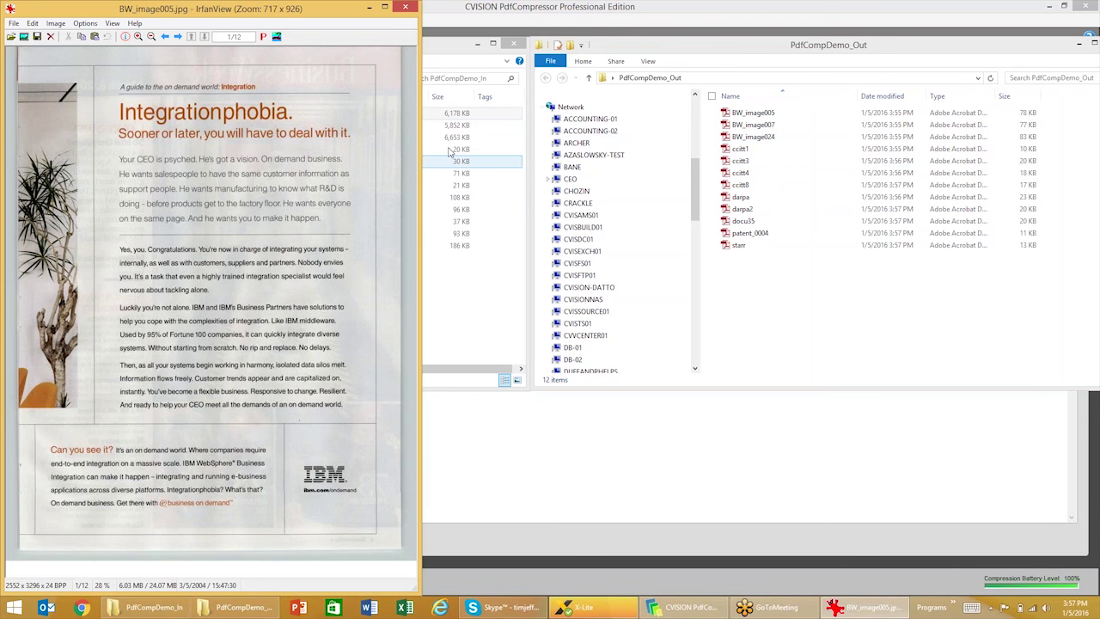
{"action": "double_click", "coordinate": [773, 113]}
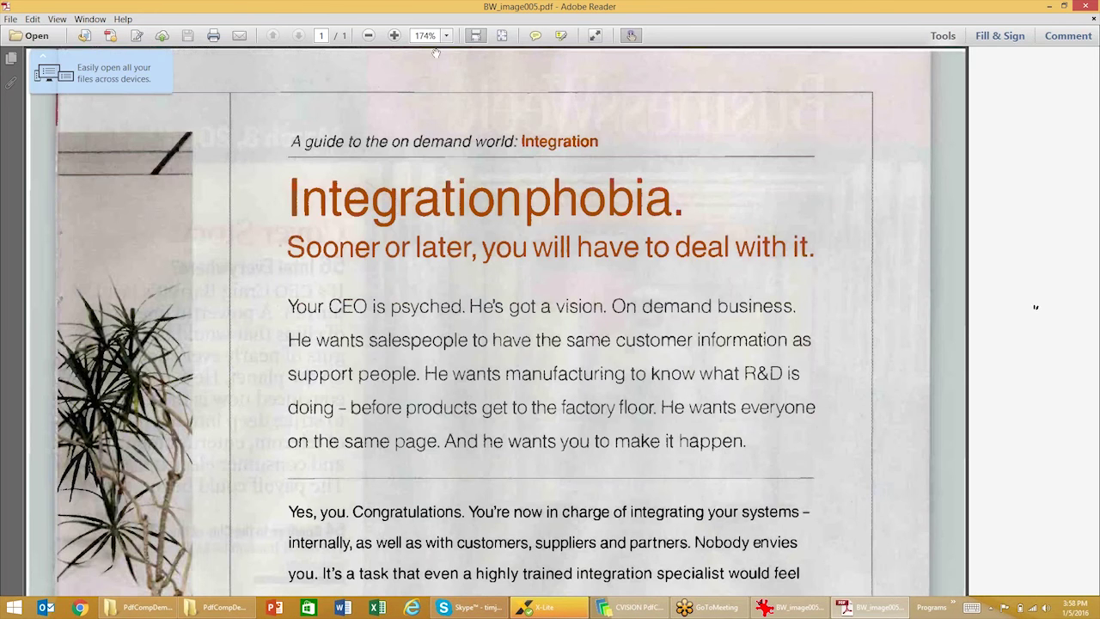
- Set the compressed BW_image005 PDF to 100% zoom and place its window beside the original JPG to compare their quality
{"action": "left_click", "coordinate": [447, 36]}
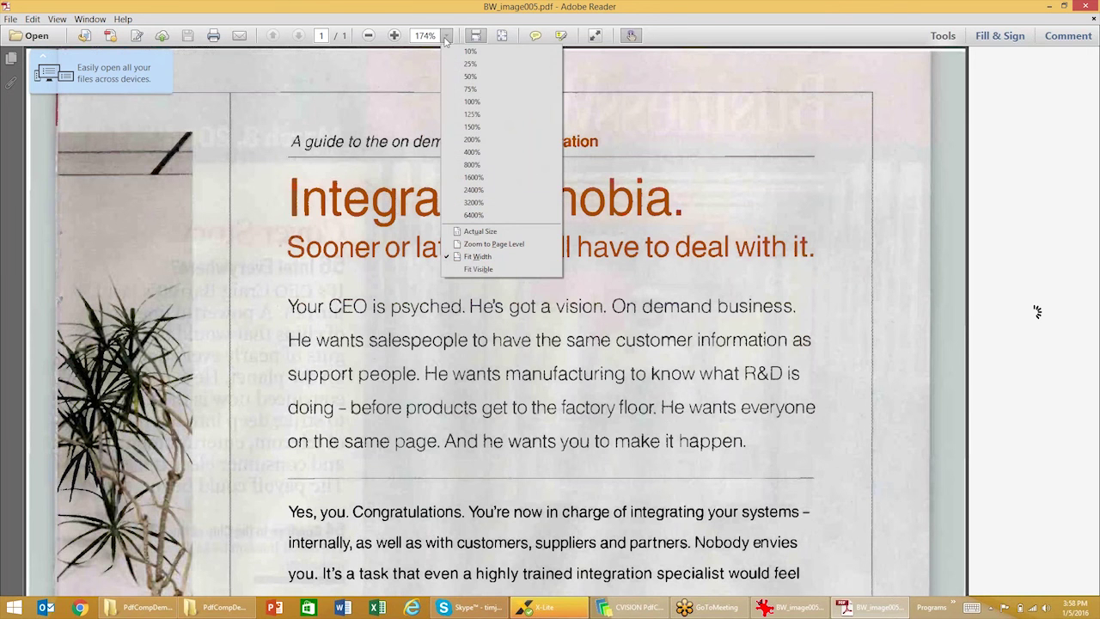
{"action": "left_click", "coordinate": [473, 102]}
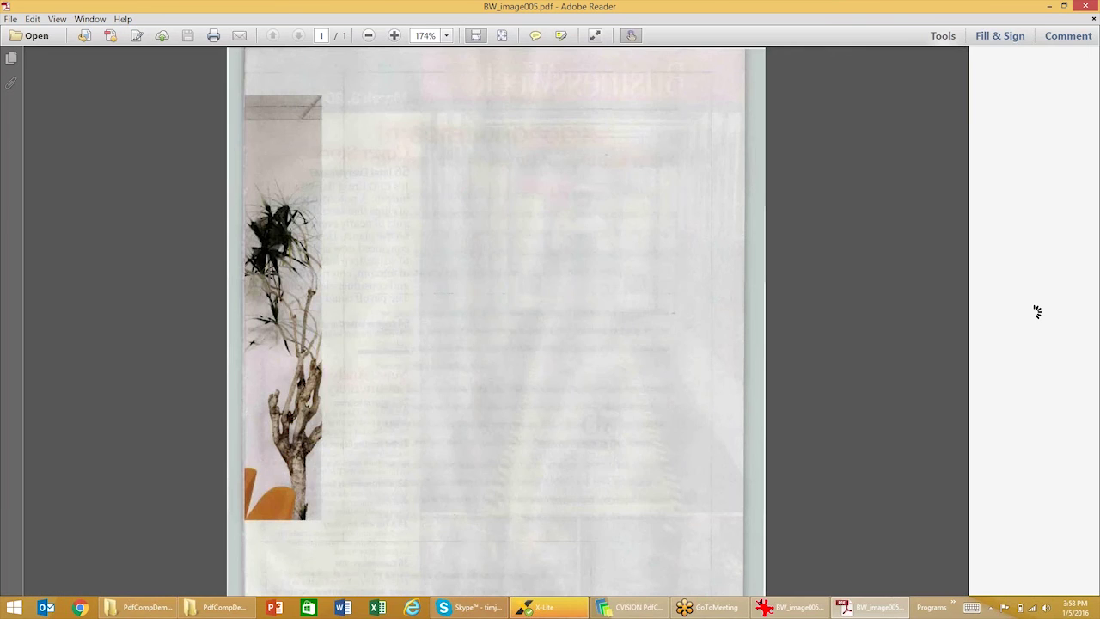
{"action": "left_click", "coordinate": [1064, 7]}
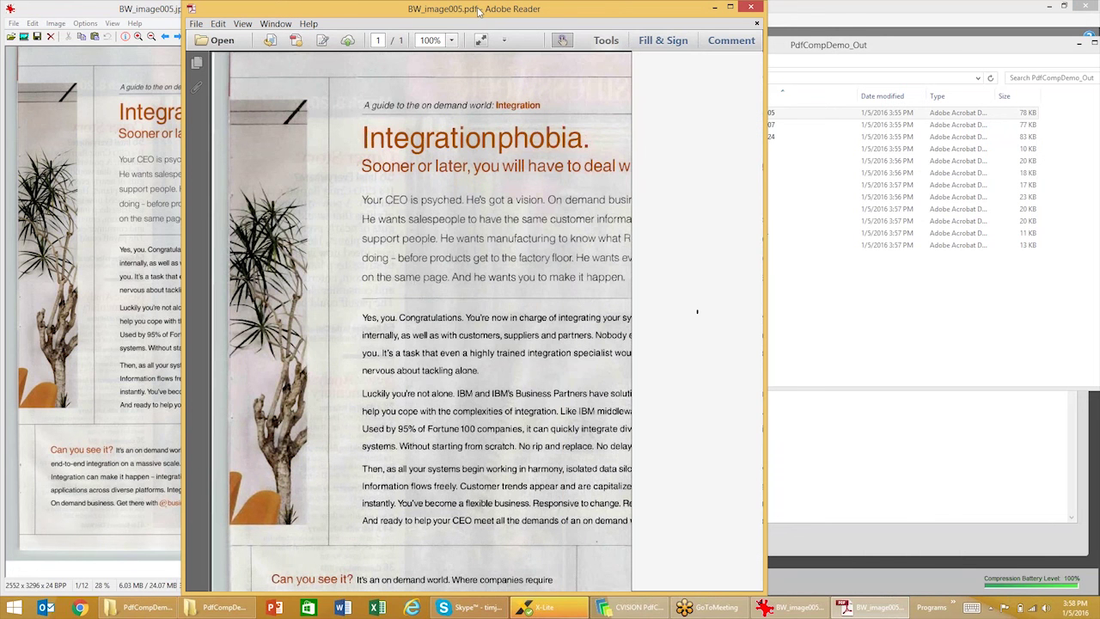
{"action": "left_click_drag", "start_coordinate": [479, 11], "coordinate": [718, 0]}
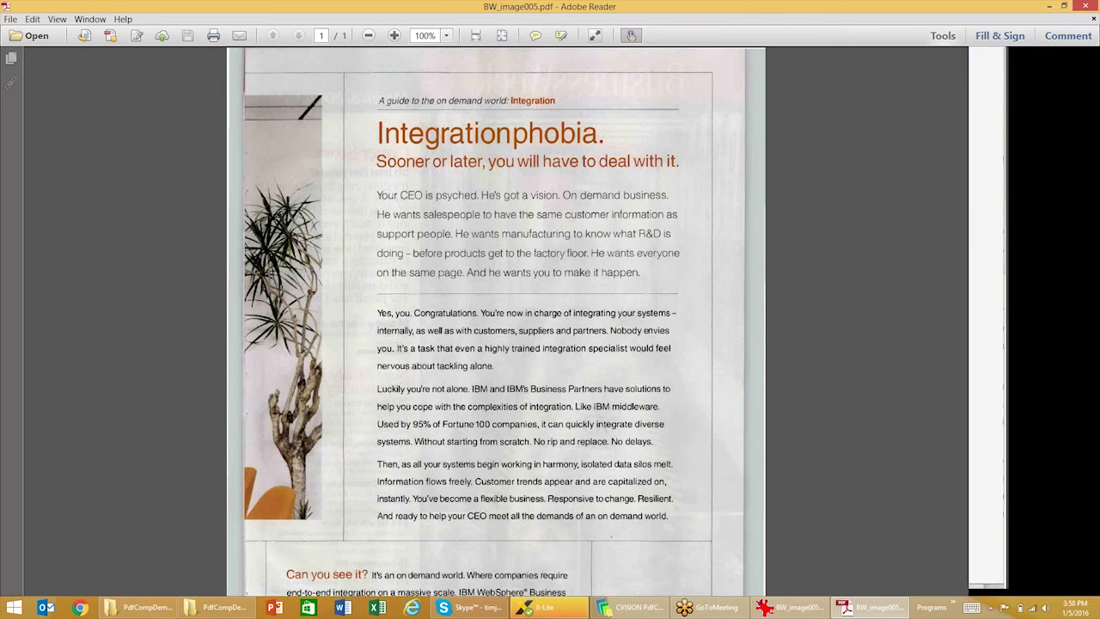
{"action": "left_click", "coordinate": [1065, 7]}
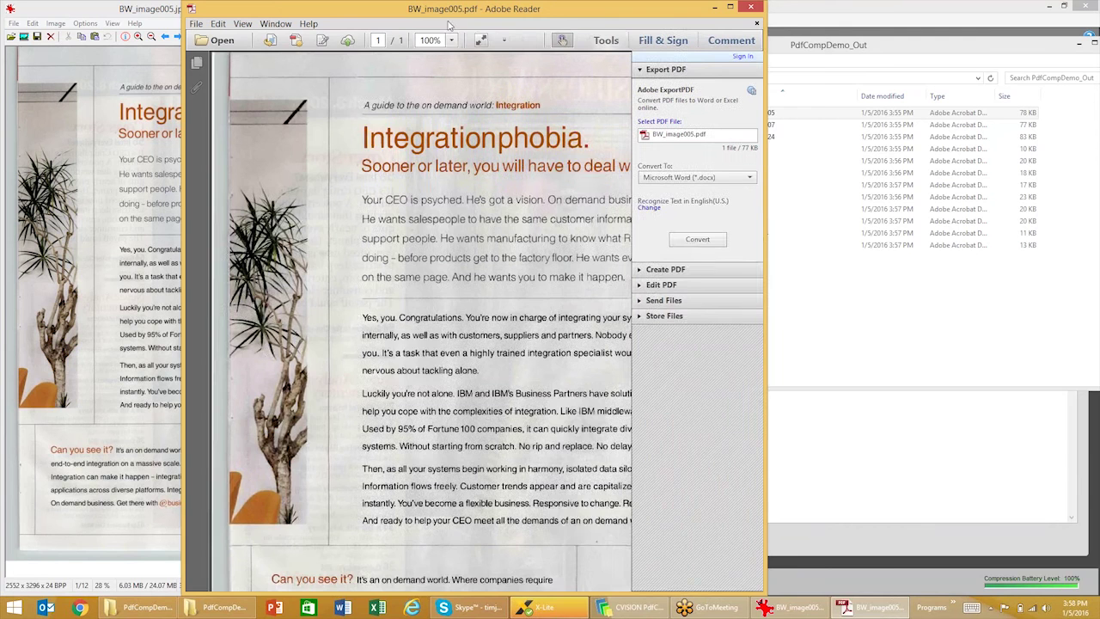
{"action": "left_click_drag", "start_coordinate": [465, 8], "coordinate": [591, 12]}
{"action": "left_click", "coordinate": [151, 10]}
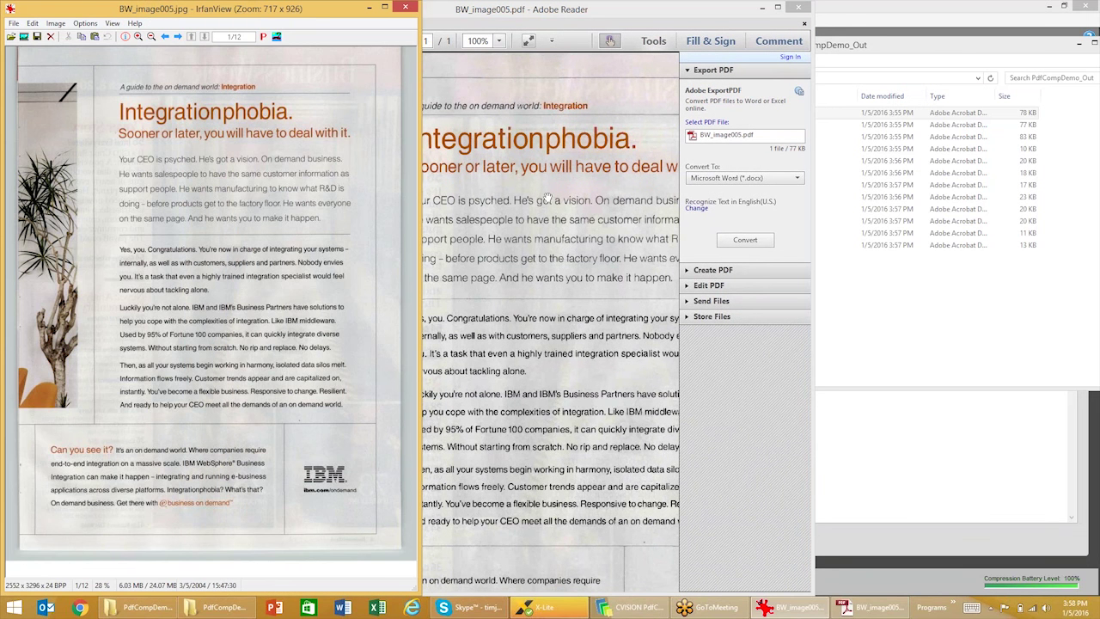
{"action": "left_click", "coordinate": [534, 7]}
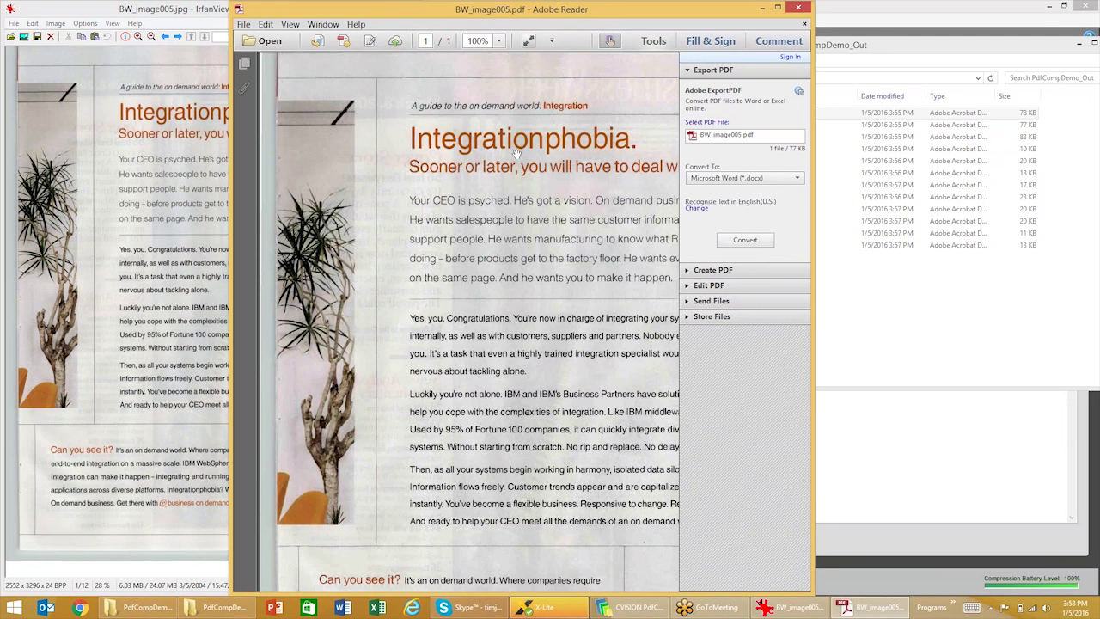
- Check the compressed PDF's text layer by selecting all text and searching for CEO, and close both BW_image005 files
{"action": "key", "text": "ctrl+a"}
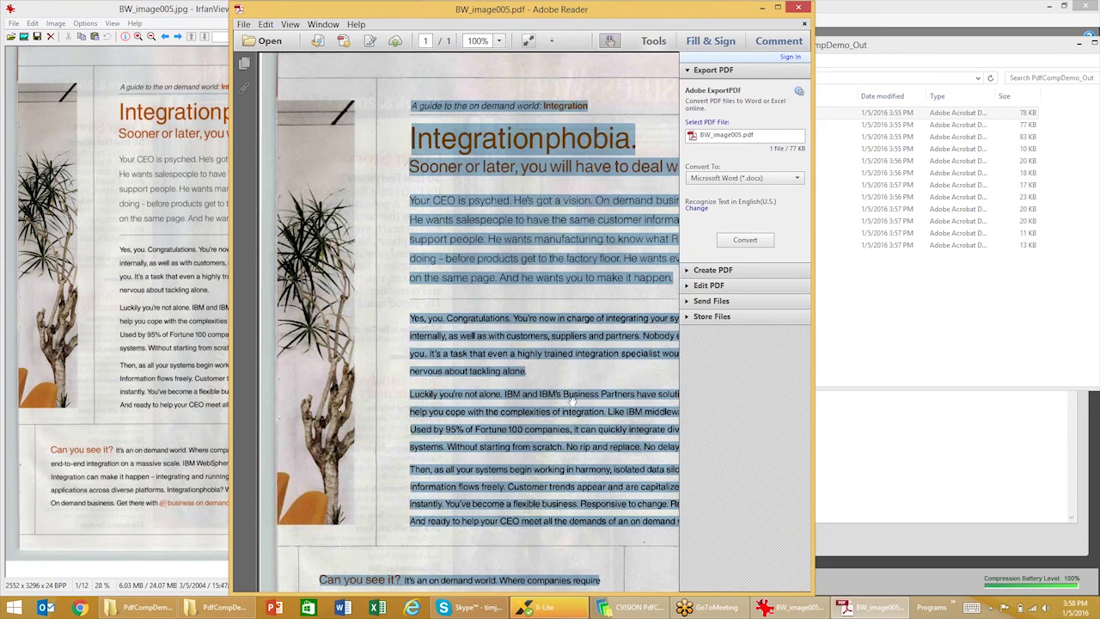
{"action": "left_click", "coordinate": [516, 228]}
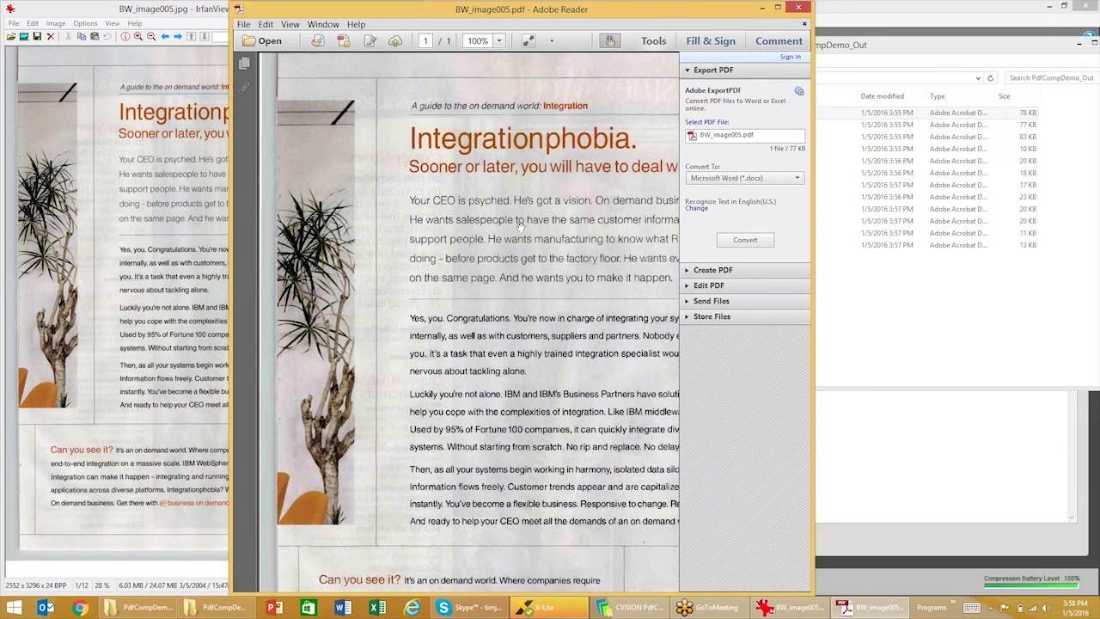
{"action": "key", "text": "ctrl+f"}
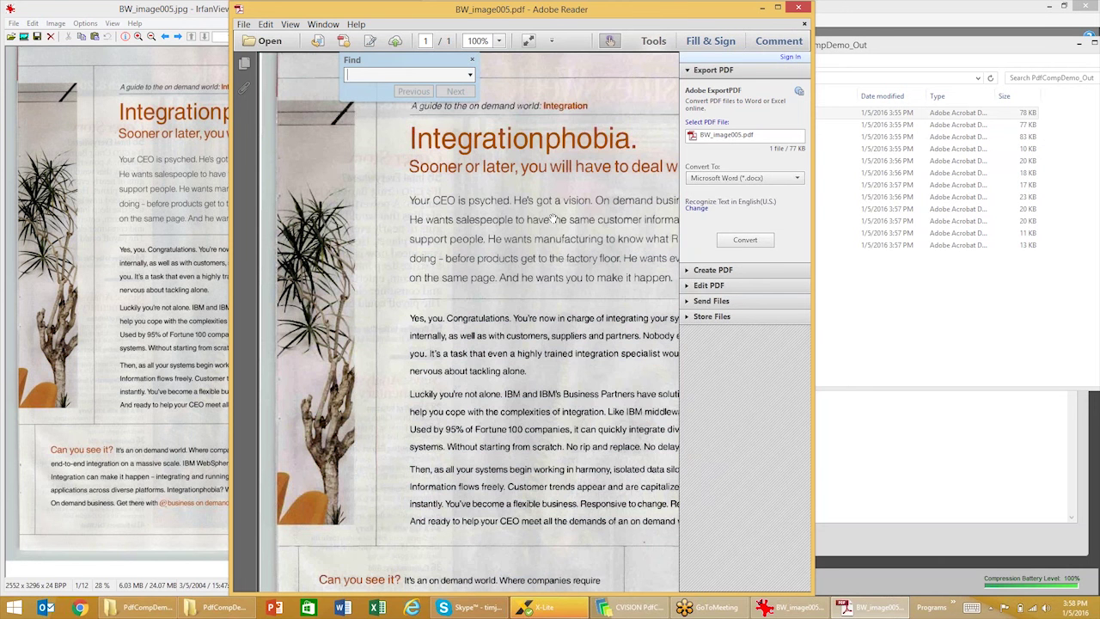
{"action": "type", "text": "CE"}
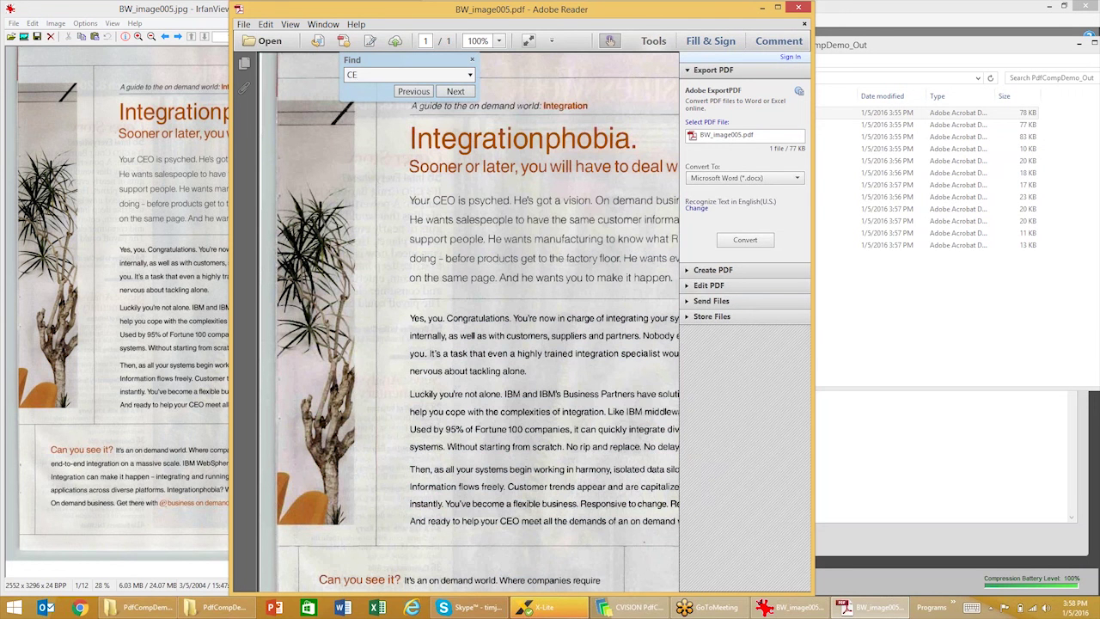
{"action": "type", "text": "O"}
{"action": "key", "text": "Return"}
{"action": "left_click", "coordinate": [799, 8]}
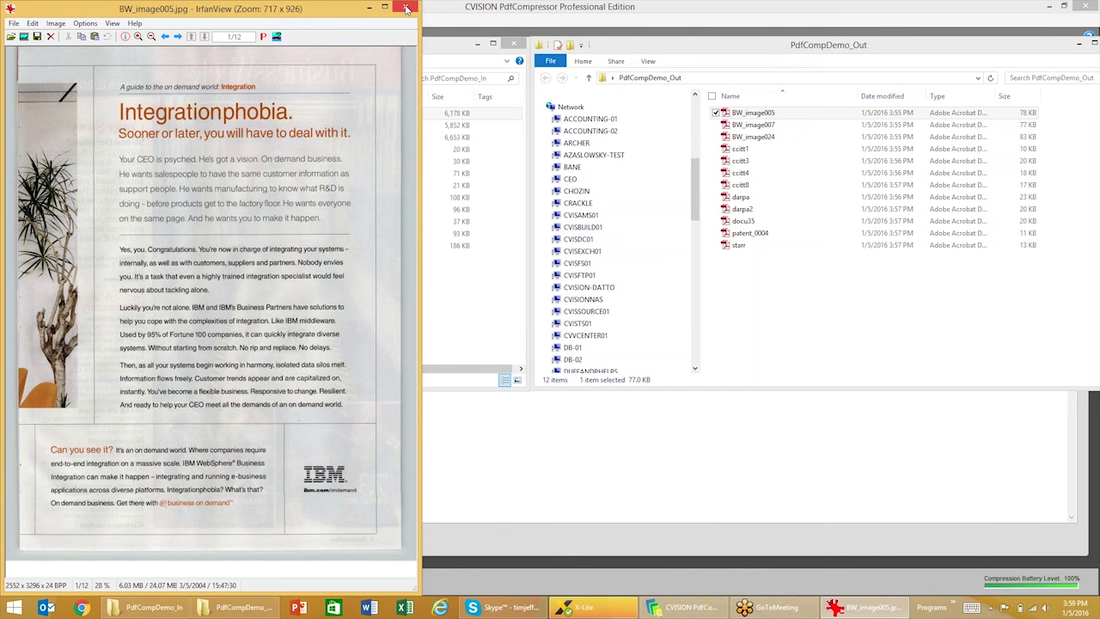
{"action": "left_click", "coordinate": [406, 9]}
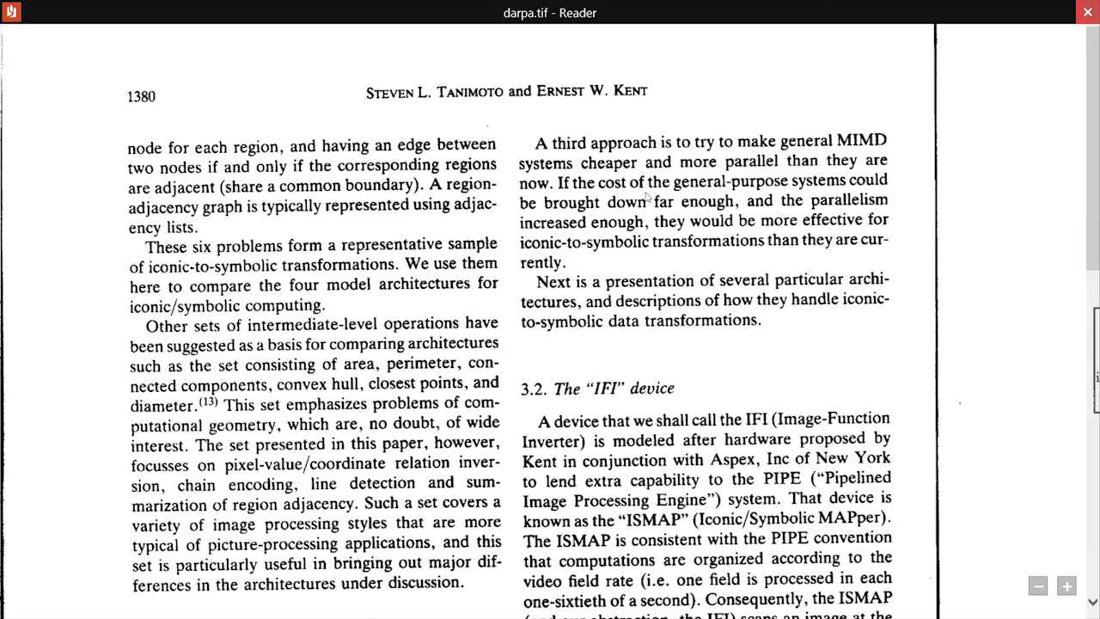
- Compare the original darpa TIFF with its compressed PDF at 125% zoom, and select all the PDF's text before closing it
{"action": "key", "text": "alt+F4"}
{"action": "left_click", "coordinate": [730, 204]}
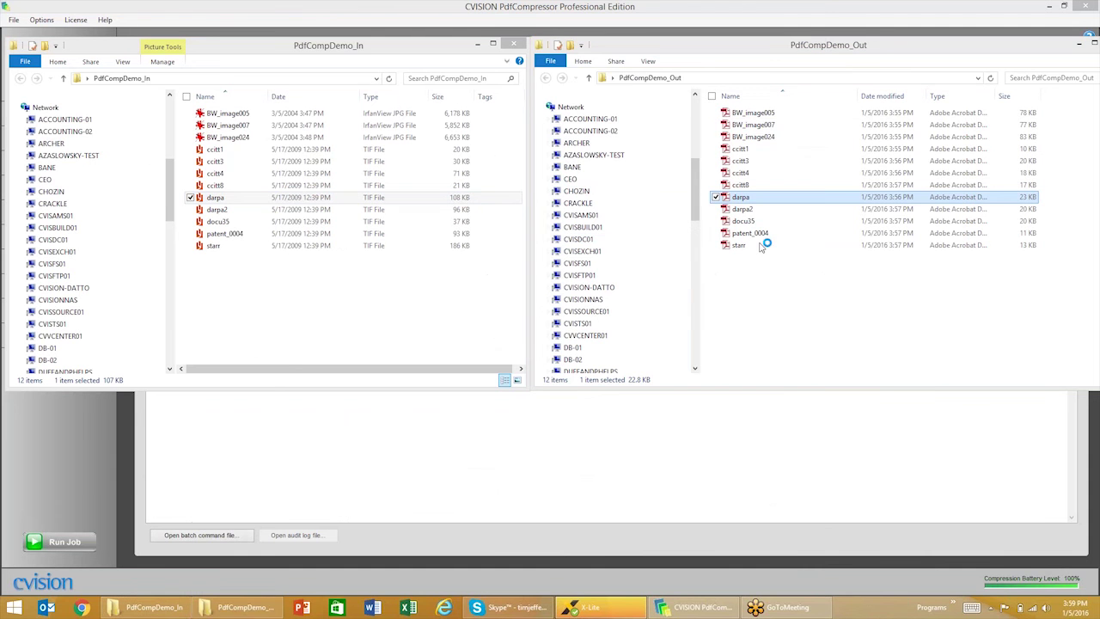
{"action": "double_click", "coordinate": [767, 197]}
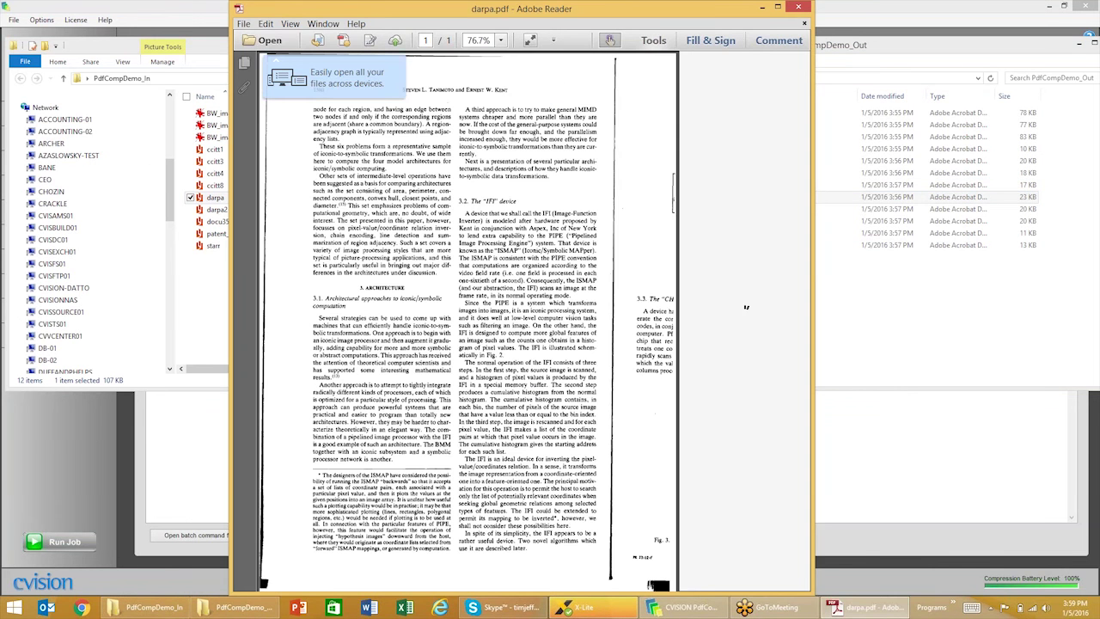
{"action": "left_click", "coordinate": [501, 41]}
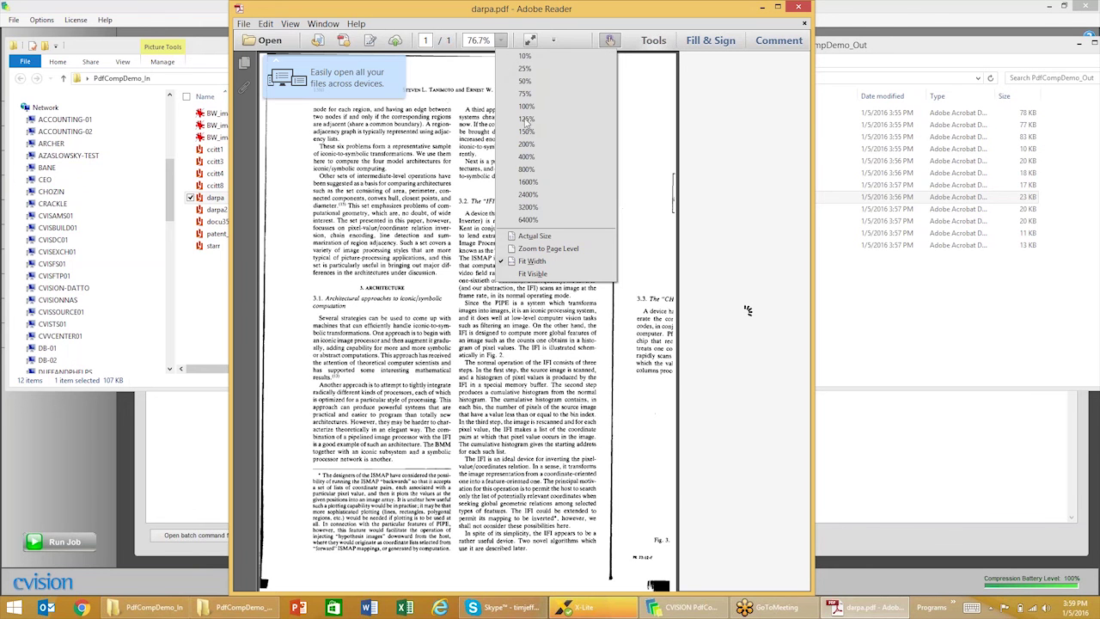
{"action": "left_click", "coordinate": [526, 120]}
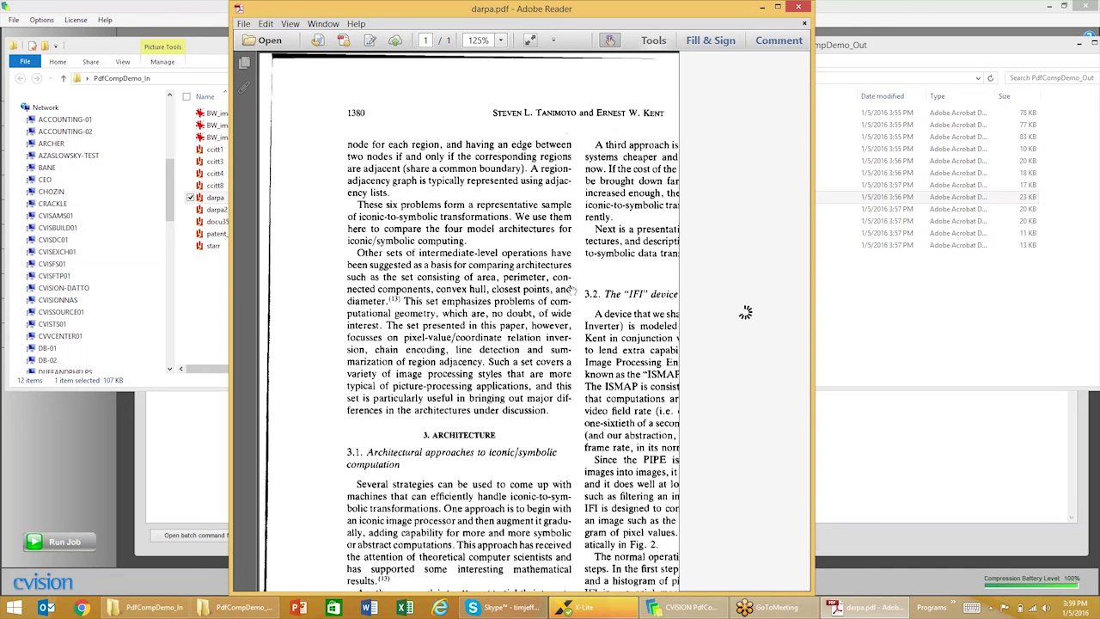
{"action": "key", "text": "ctrl+a"}
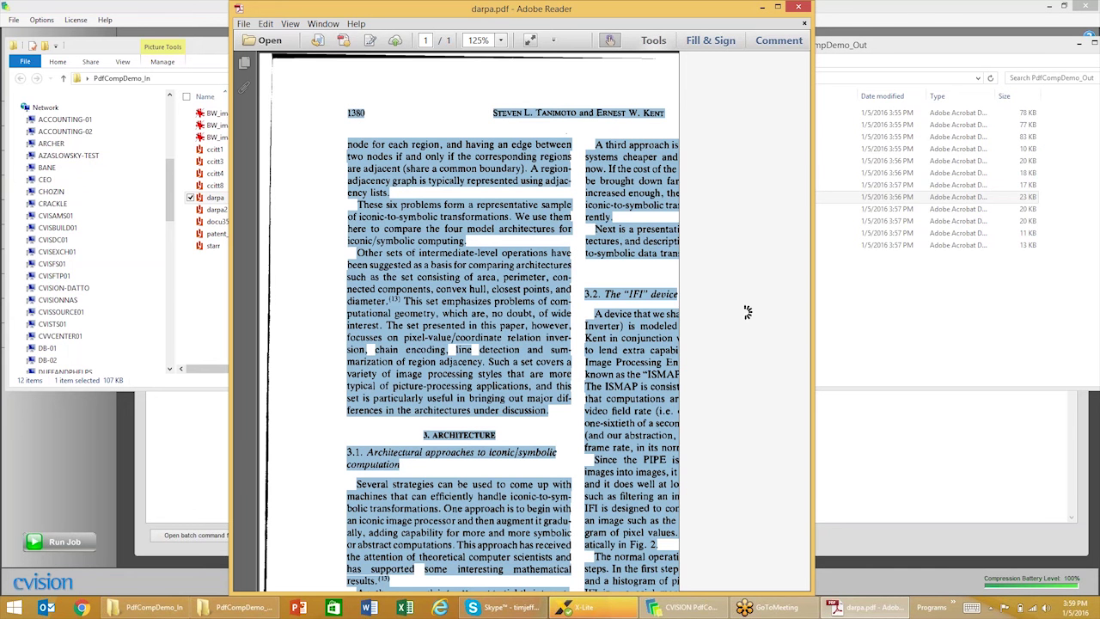
{"action": "left_click", "coordinate": [806, 8]}
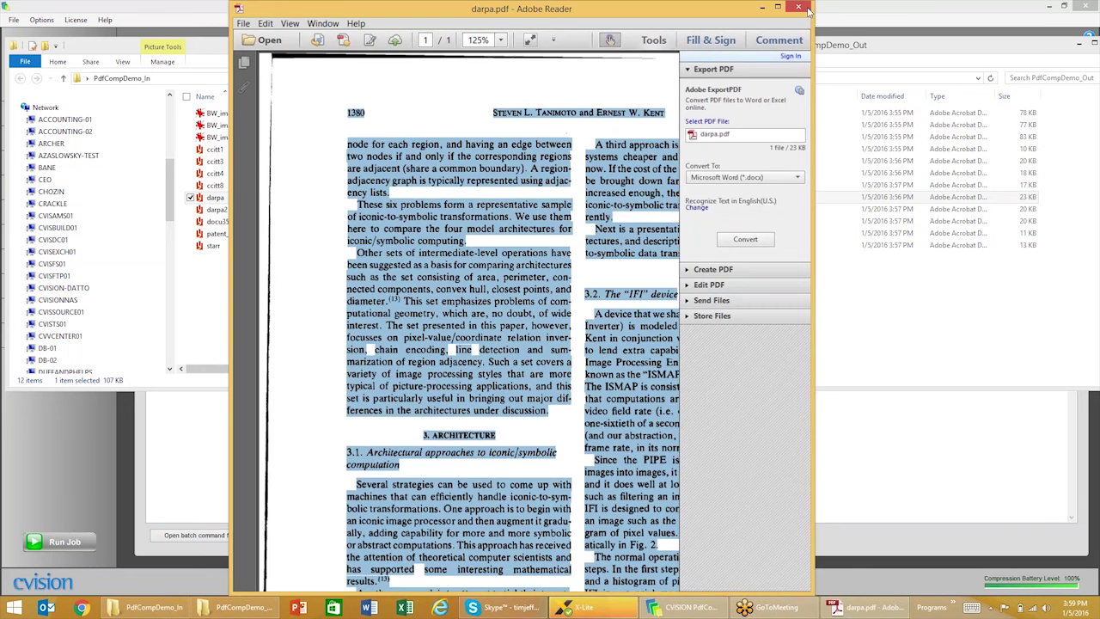